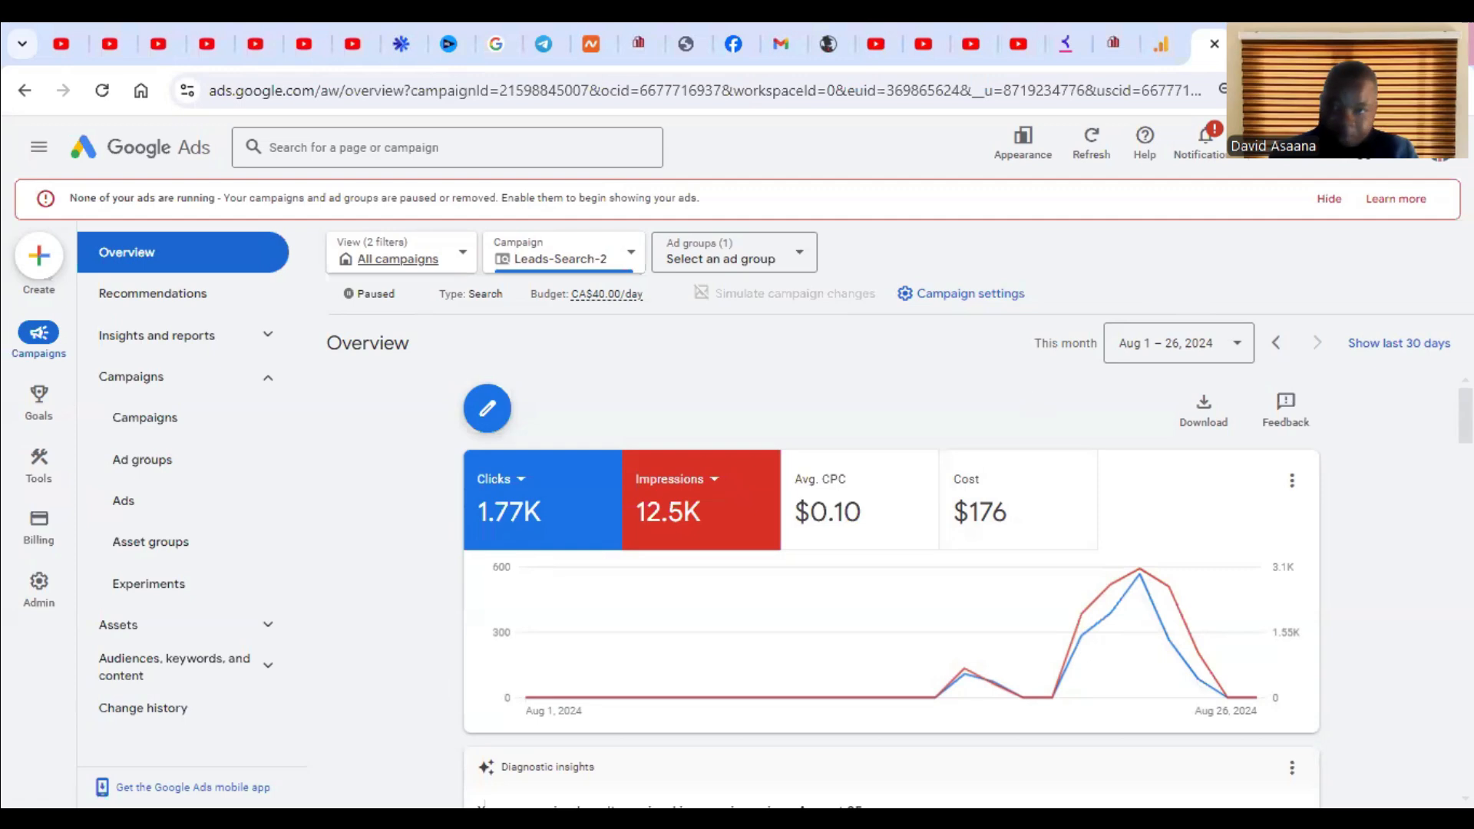
# Step: Switch to Google Analytics and examine the Demographic details report by country, including its charts and country table
pyautogui.click(1157, 26)
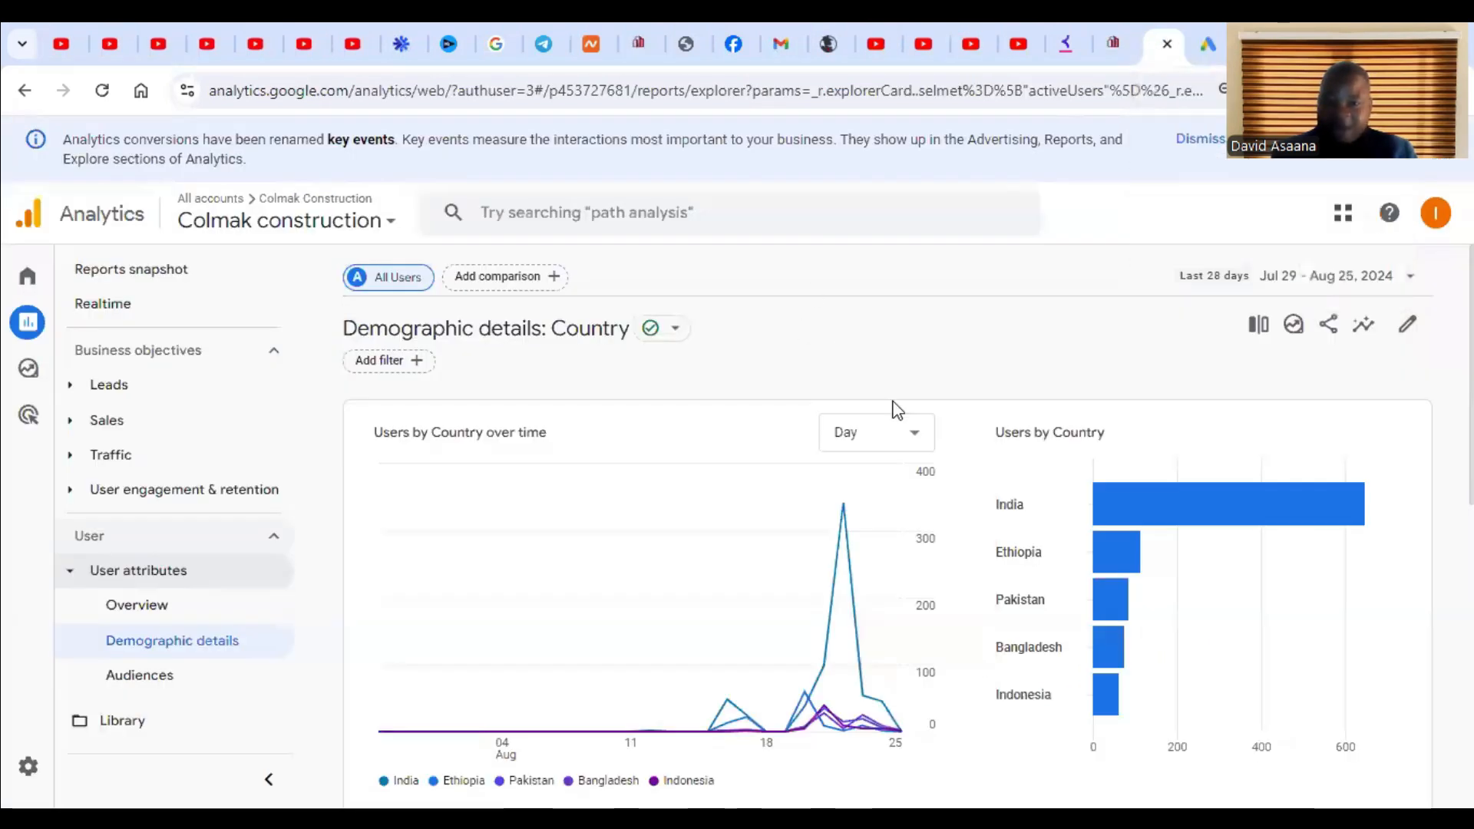
pyautogui.scroll(-3, 921, 469)
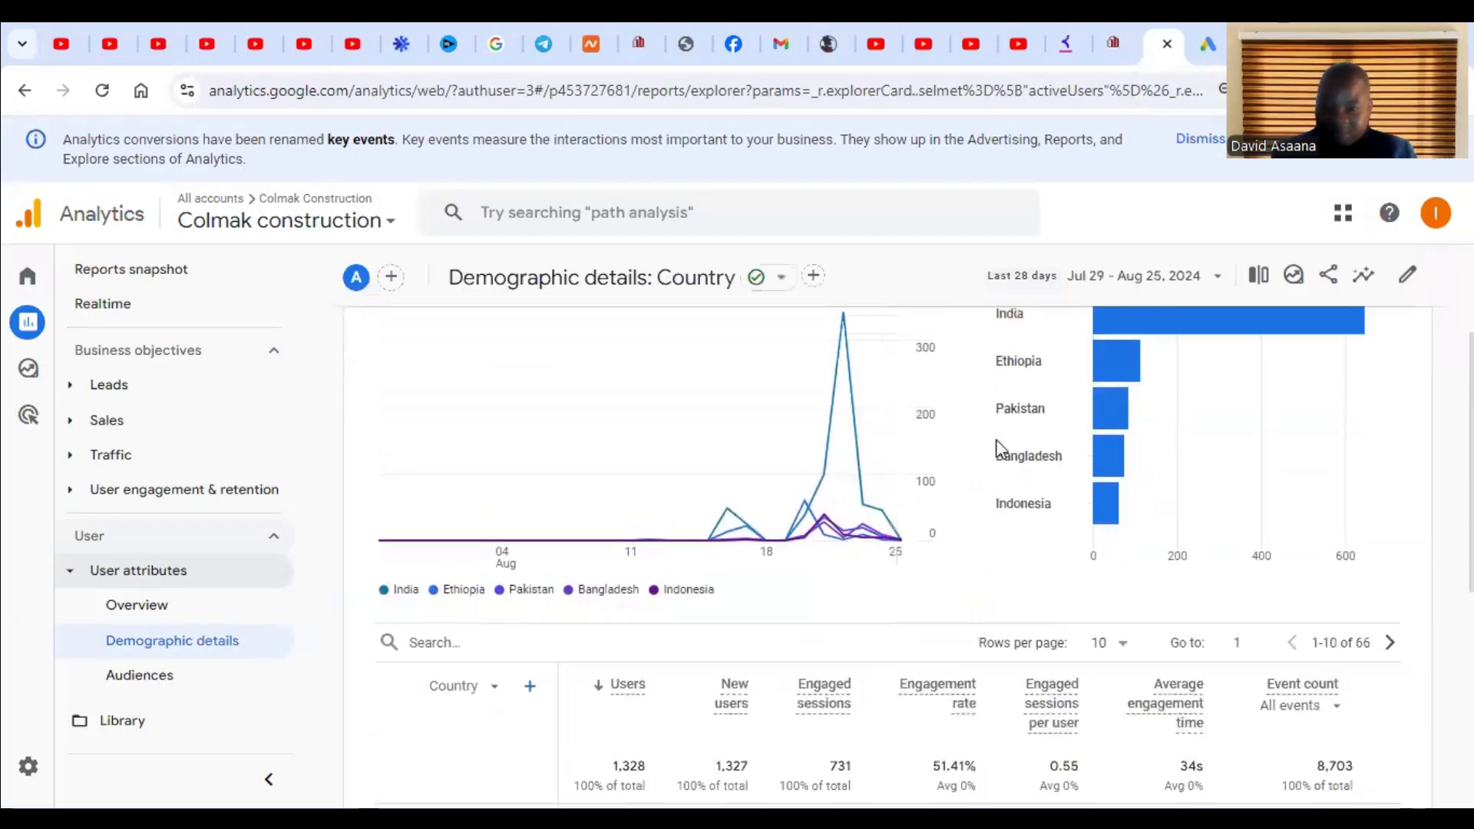
pyautogui.scroll(3, 1005, 476)
pyautogui.scroll(-3, 1021, 537)
pyautogui.moveTo(739, 520)
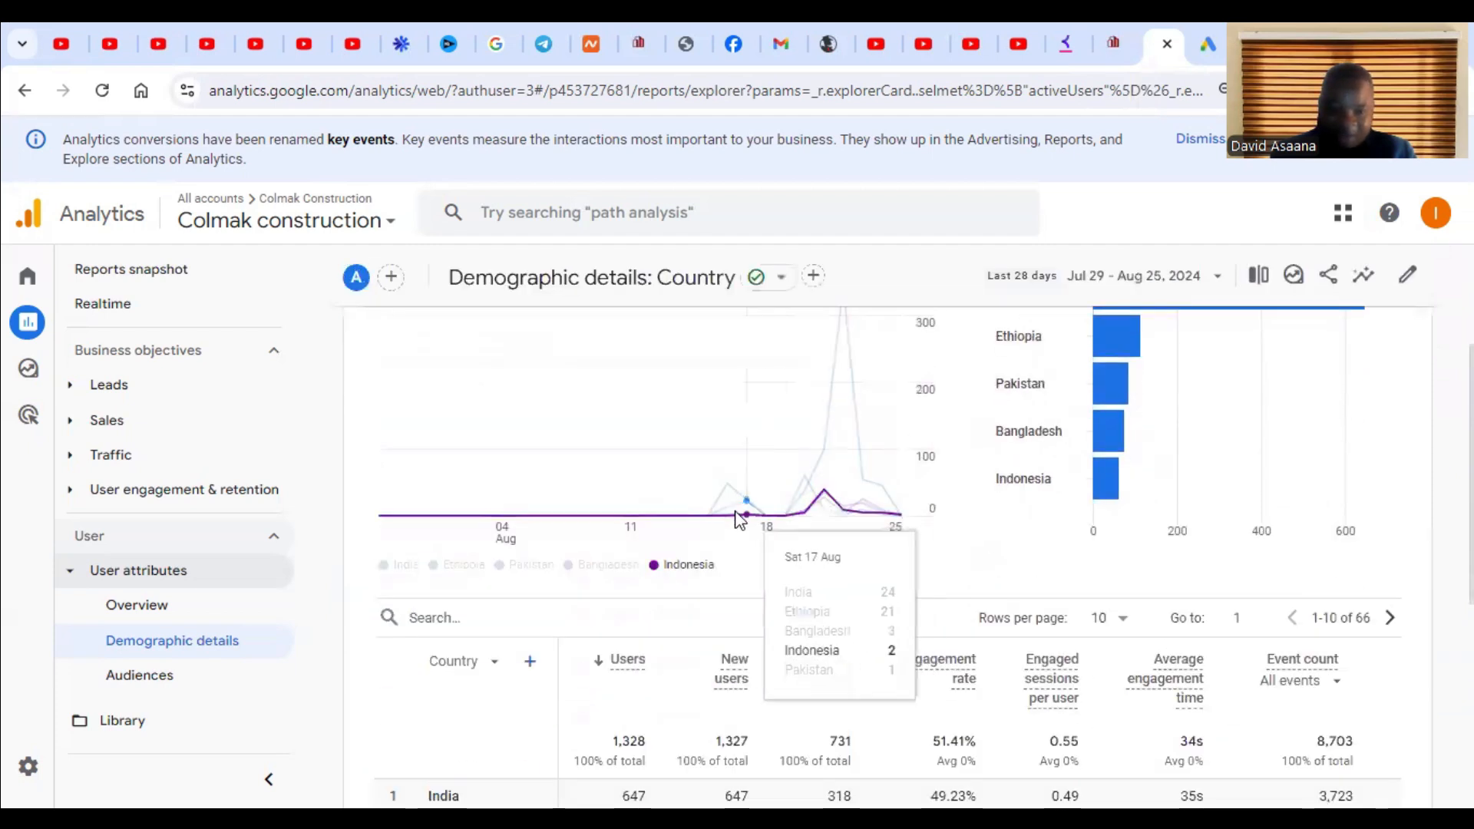
pyautogui.scroll(-3, 675, 506)
pyautogui.scroll(5, 754, 471)
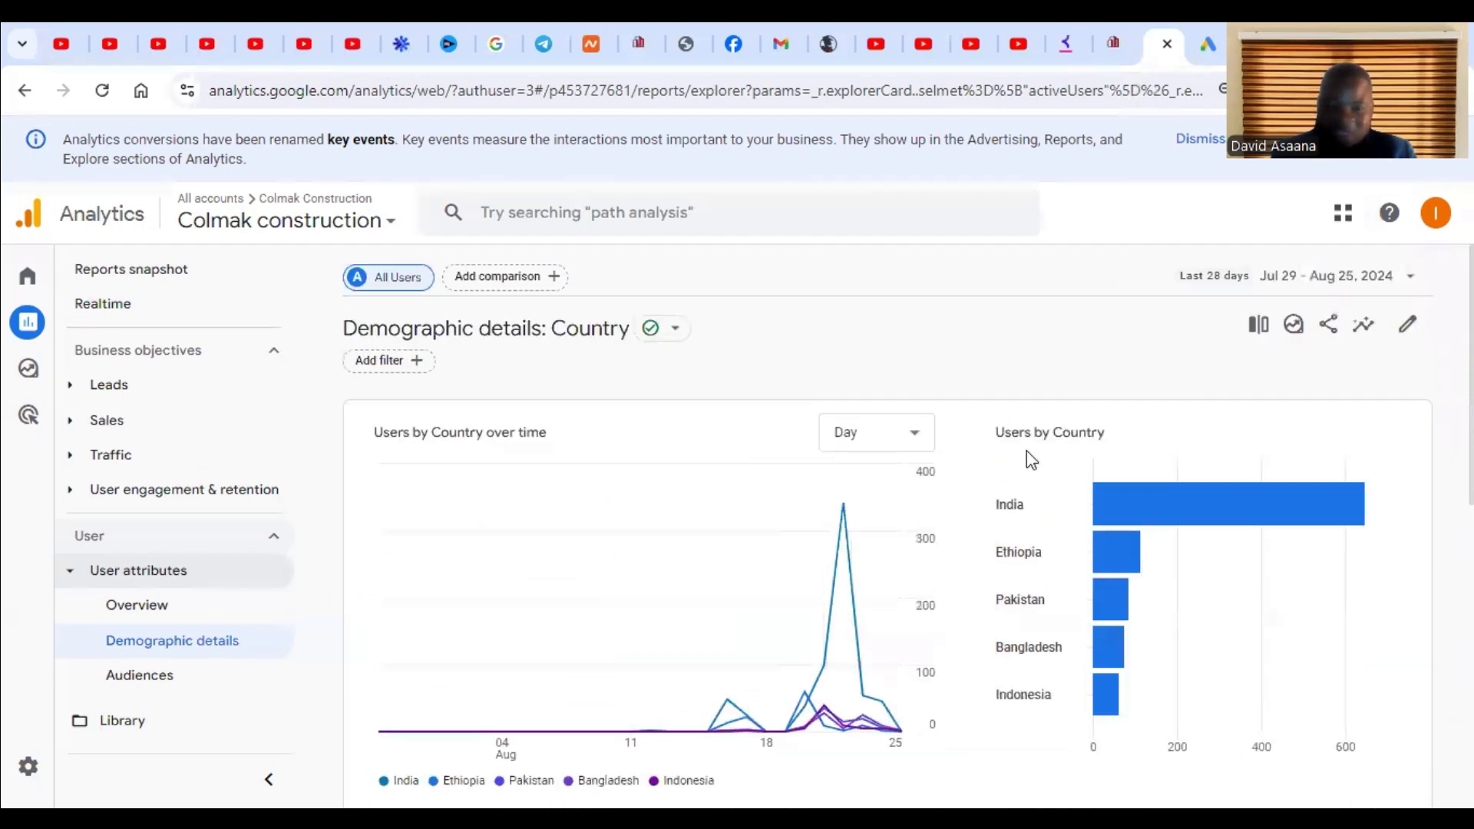
pyautogui.scroll(-2, 1074, 452)
pyautogui.moveTo(1104, 426)
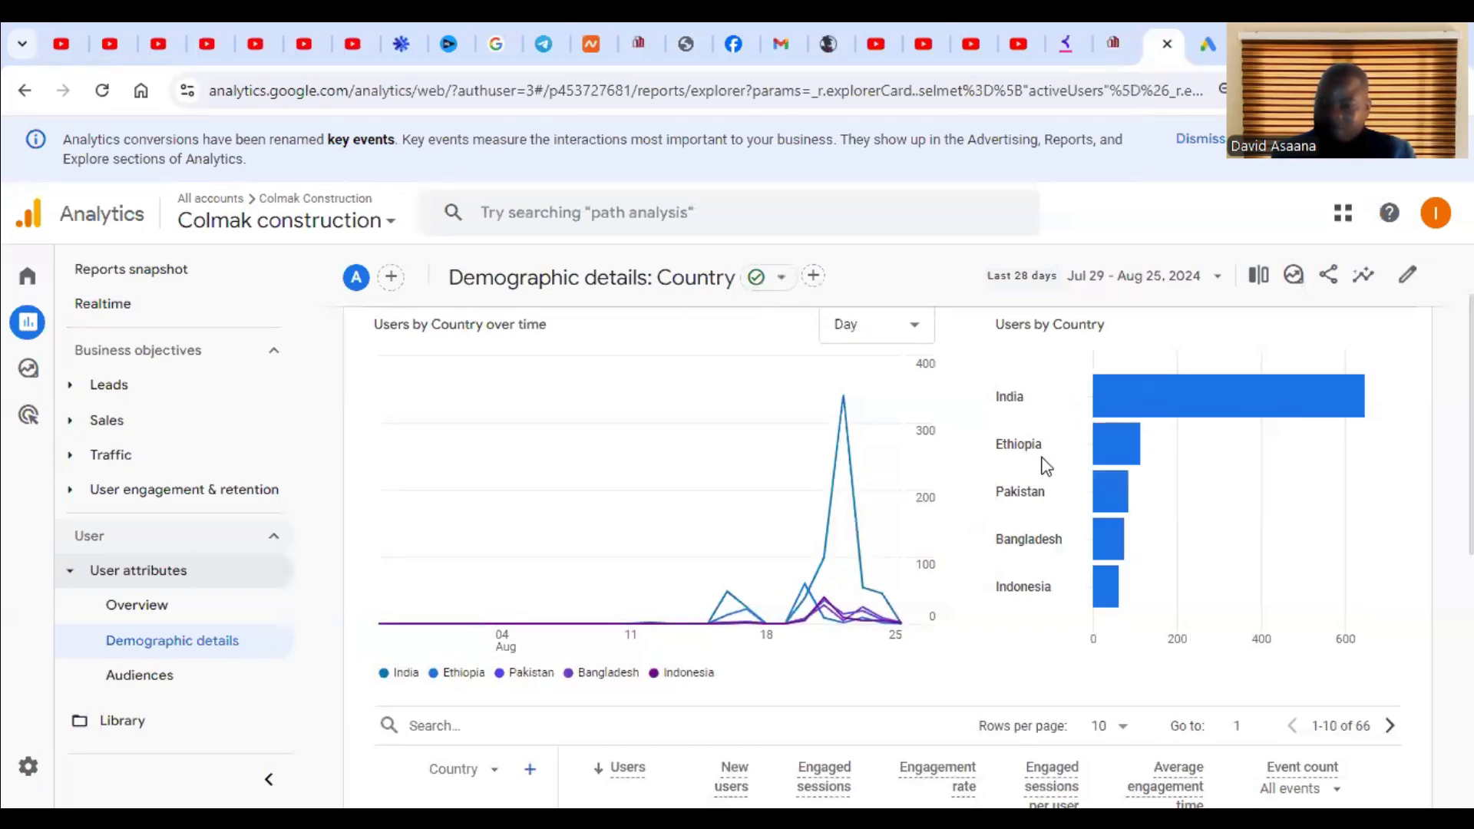
pyautogui.scroll(-5, 1036, 531)
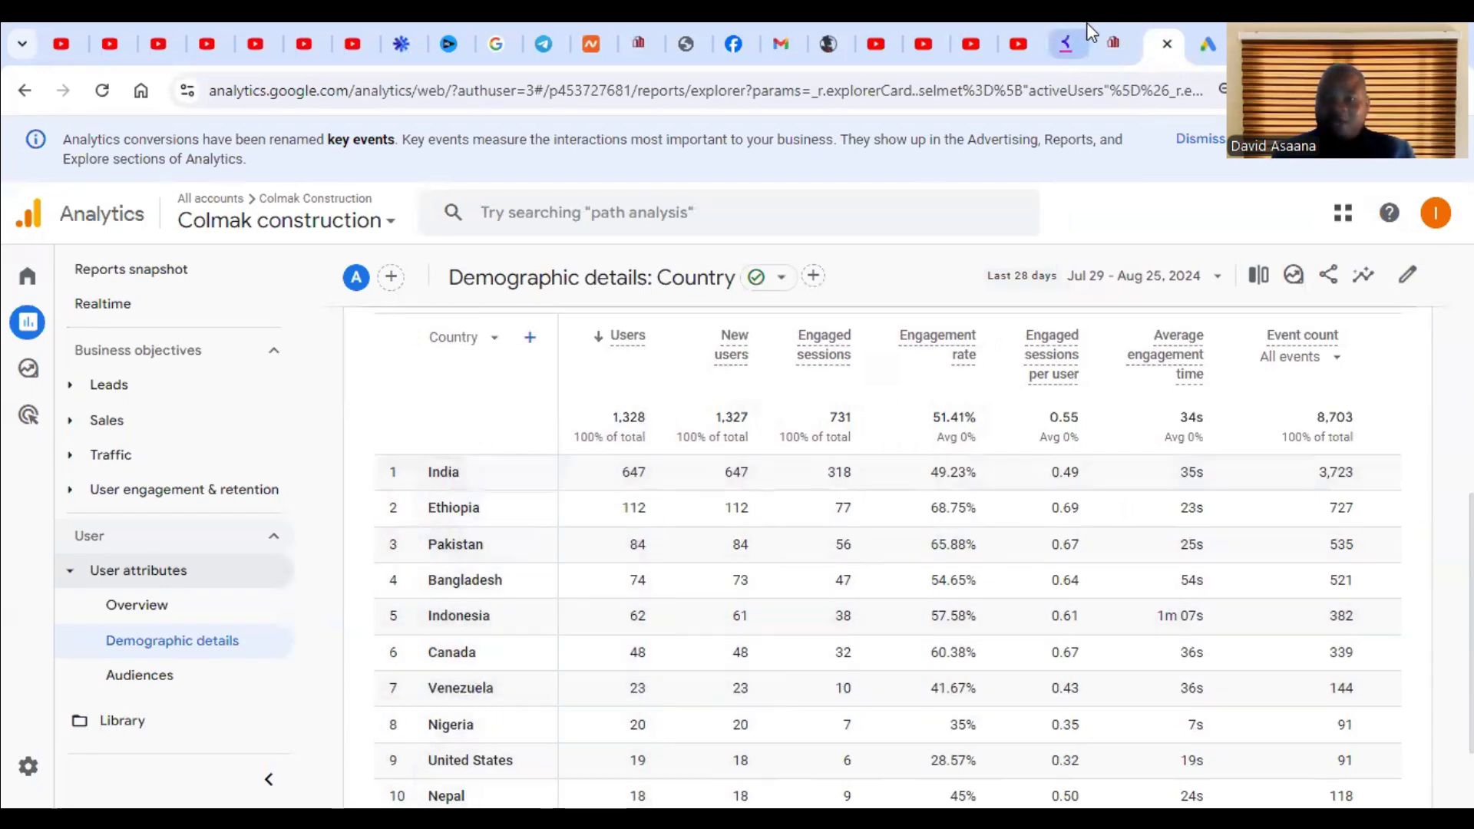
# Step: Switch to Google Ads and open the Locations section in the settings of the Leads-Search-2 campaign
pyautogui.click(1209, 43)
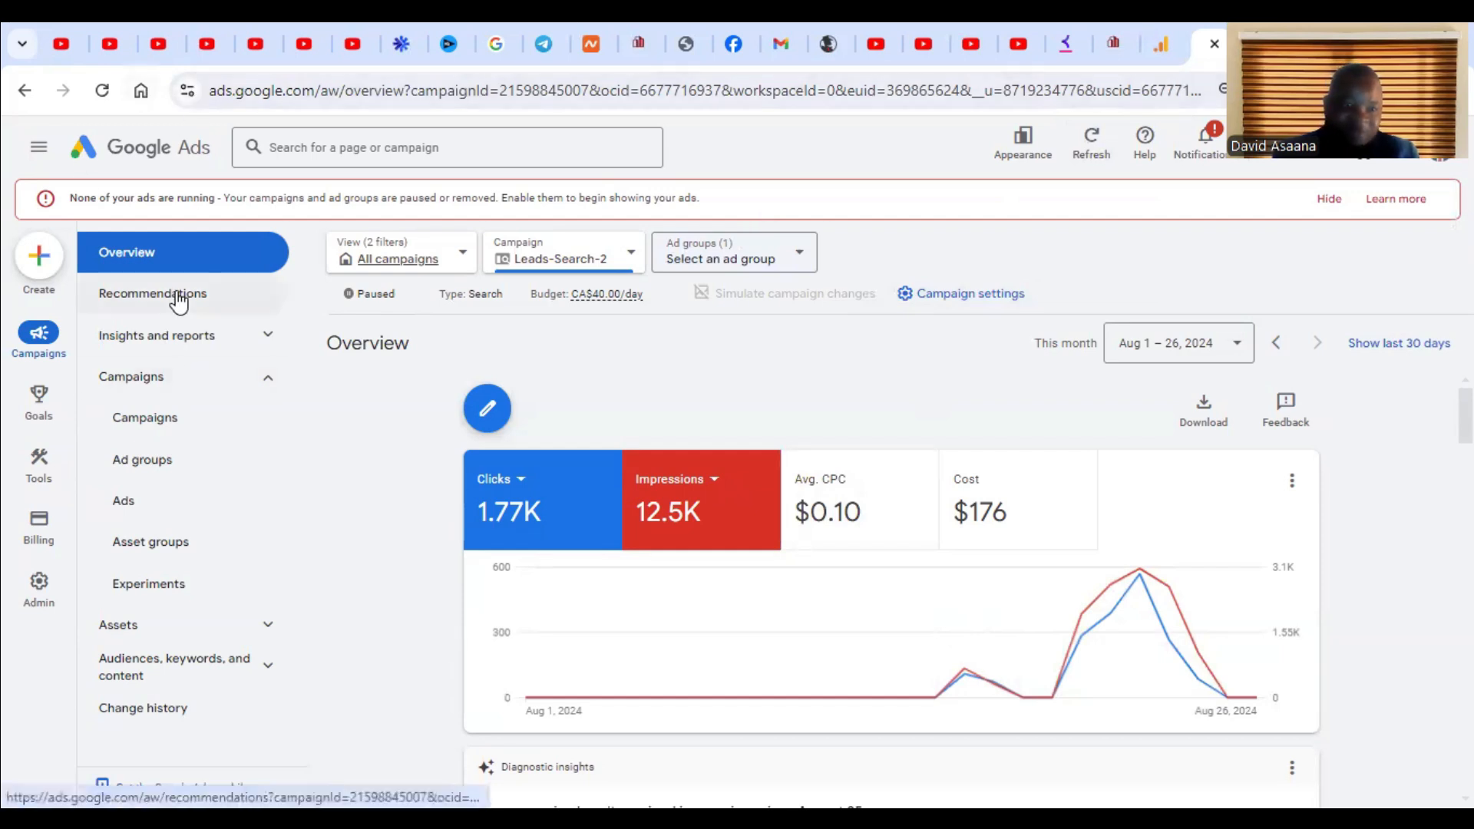
pyautogui.click(156, 422)
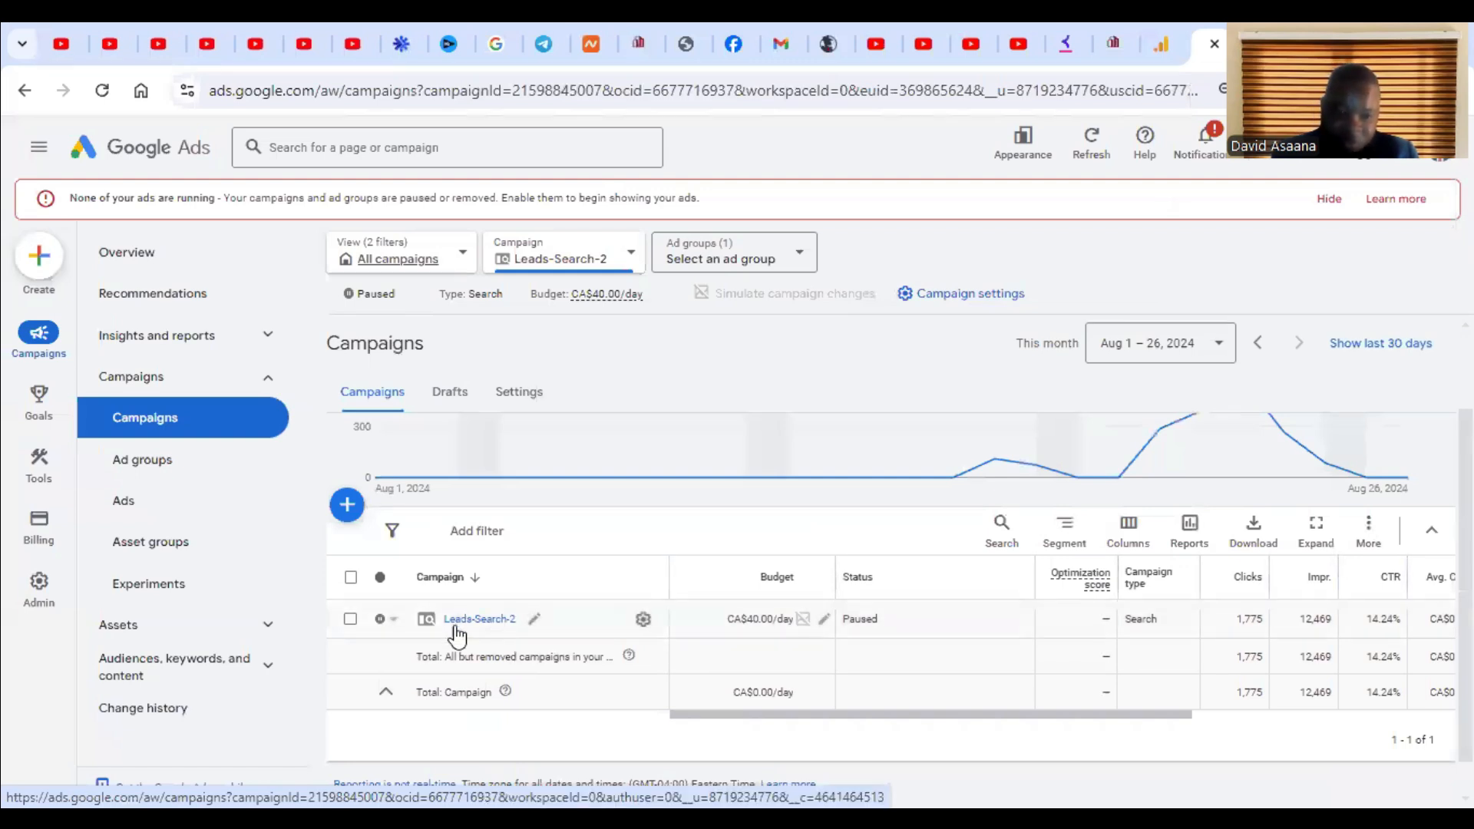
pyautogui.click(495, 622)
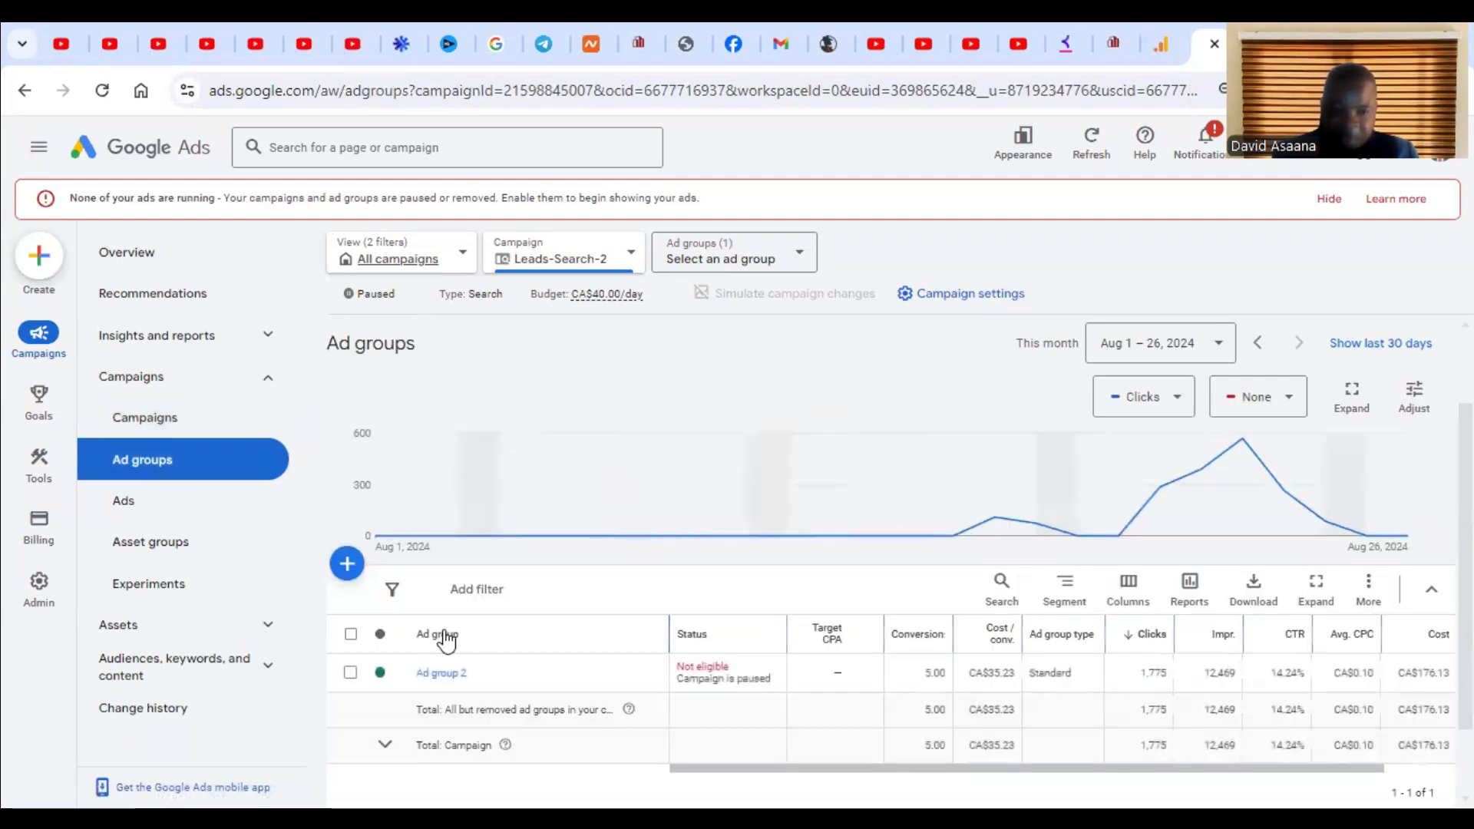
pyautogui.click(976, 298)
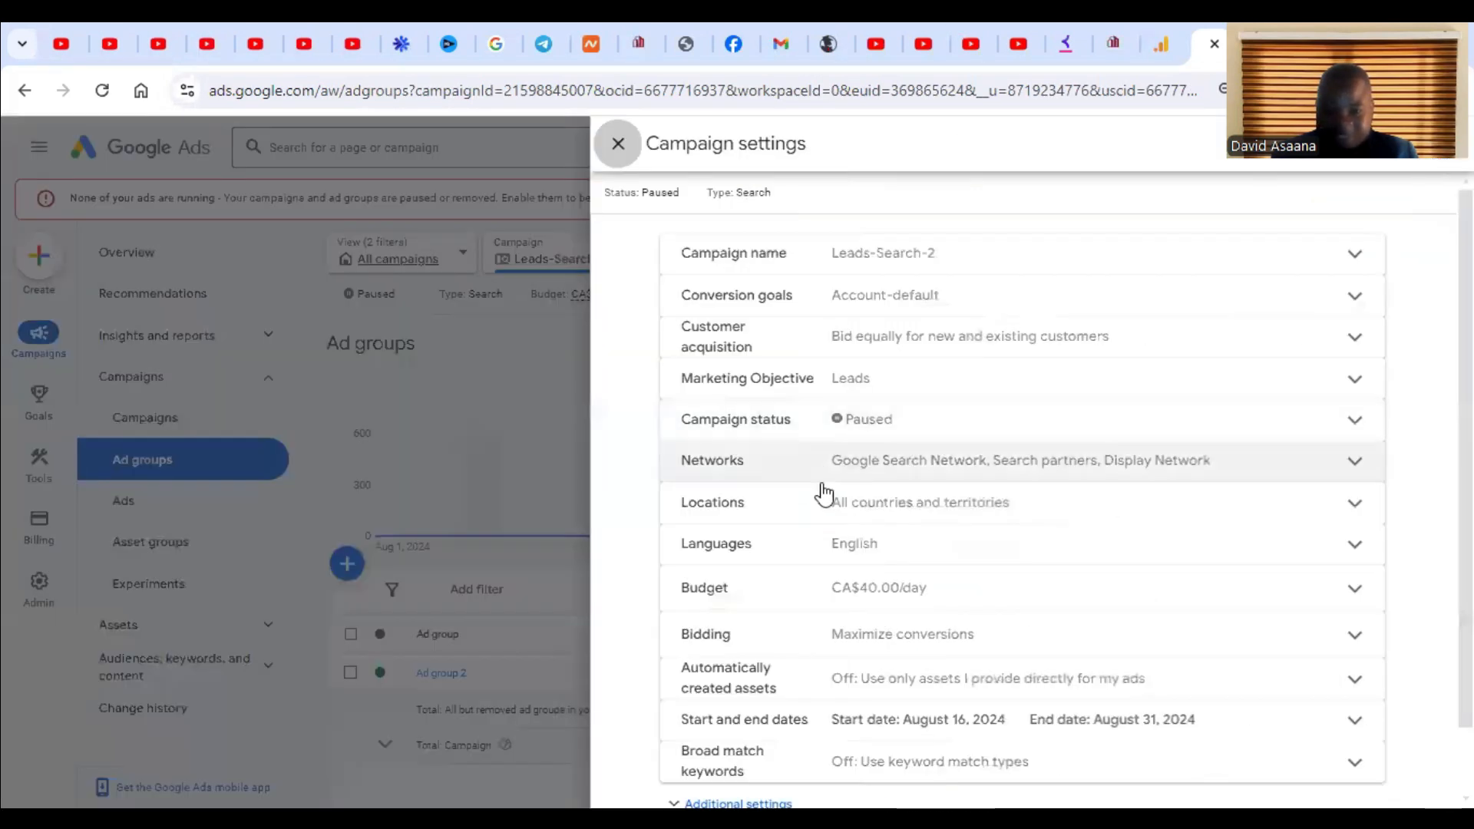
pyautogui.click(1335, 511)
pyautogui.scroll(-1, 1038, 519)
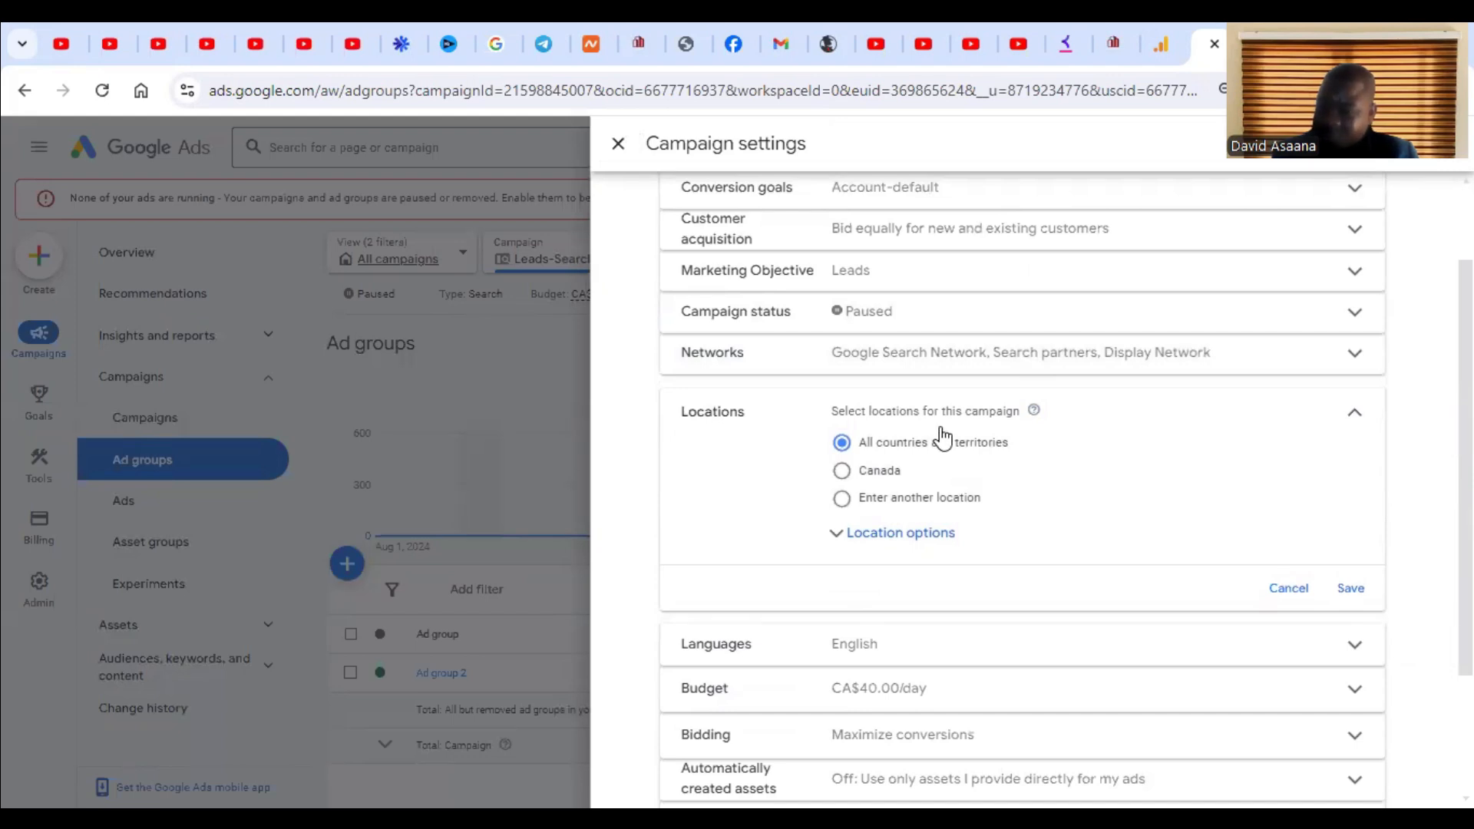
# Step: Choose to enter another location for the campaign and exclude the country India
pyautogui.click(843, 471)
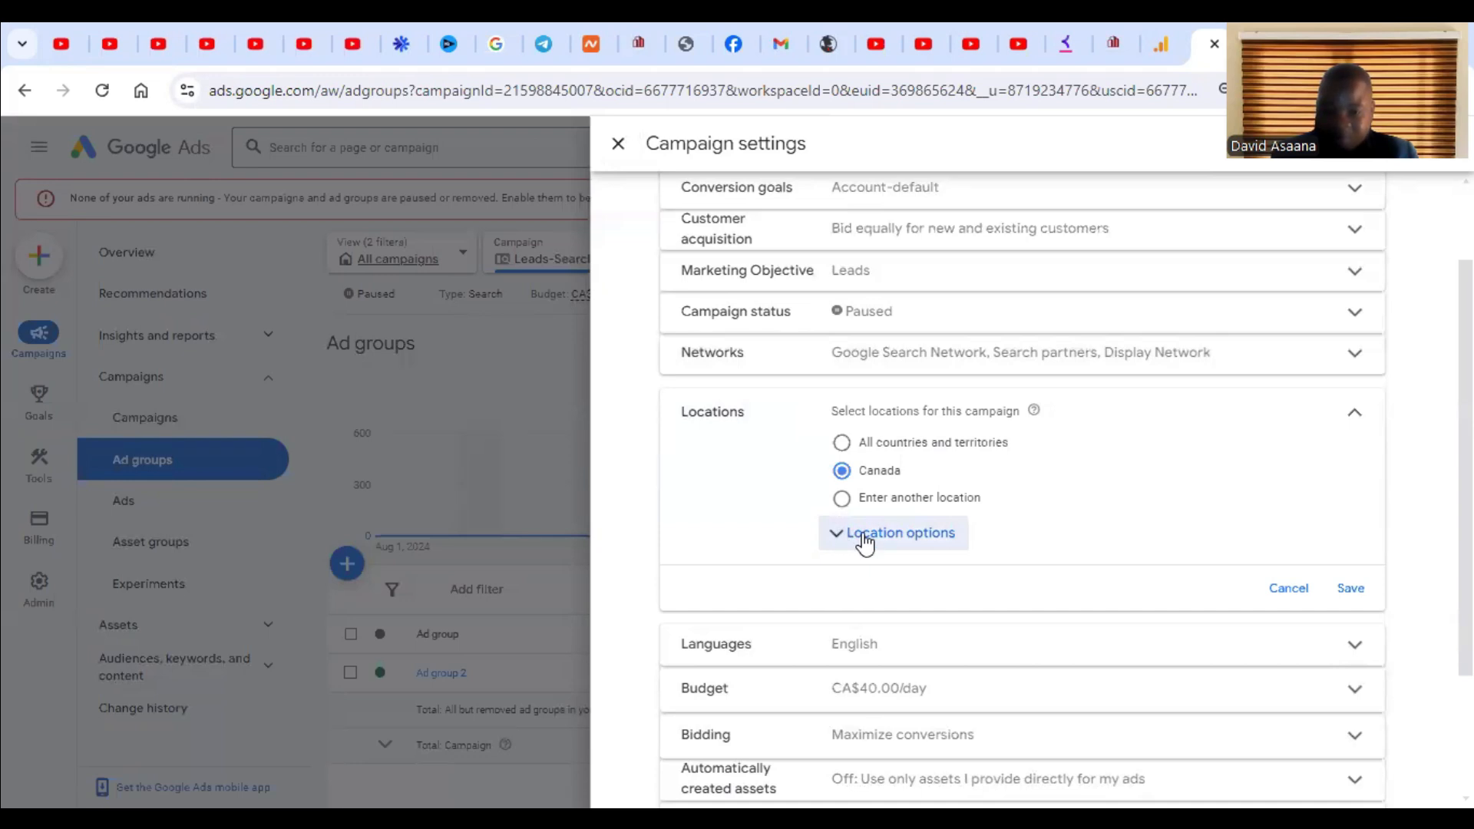
pyautogui.click(842, 498)
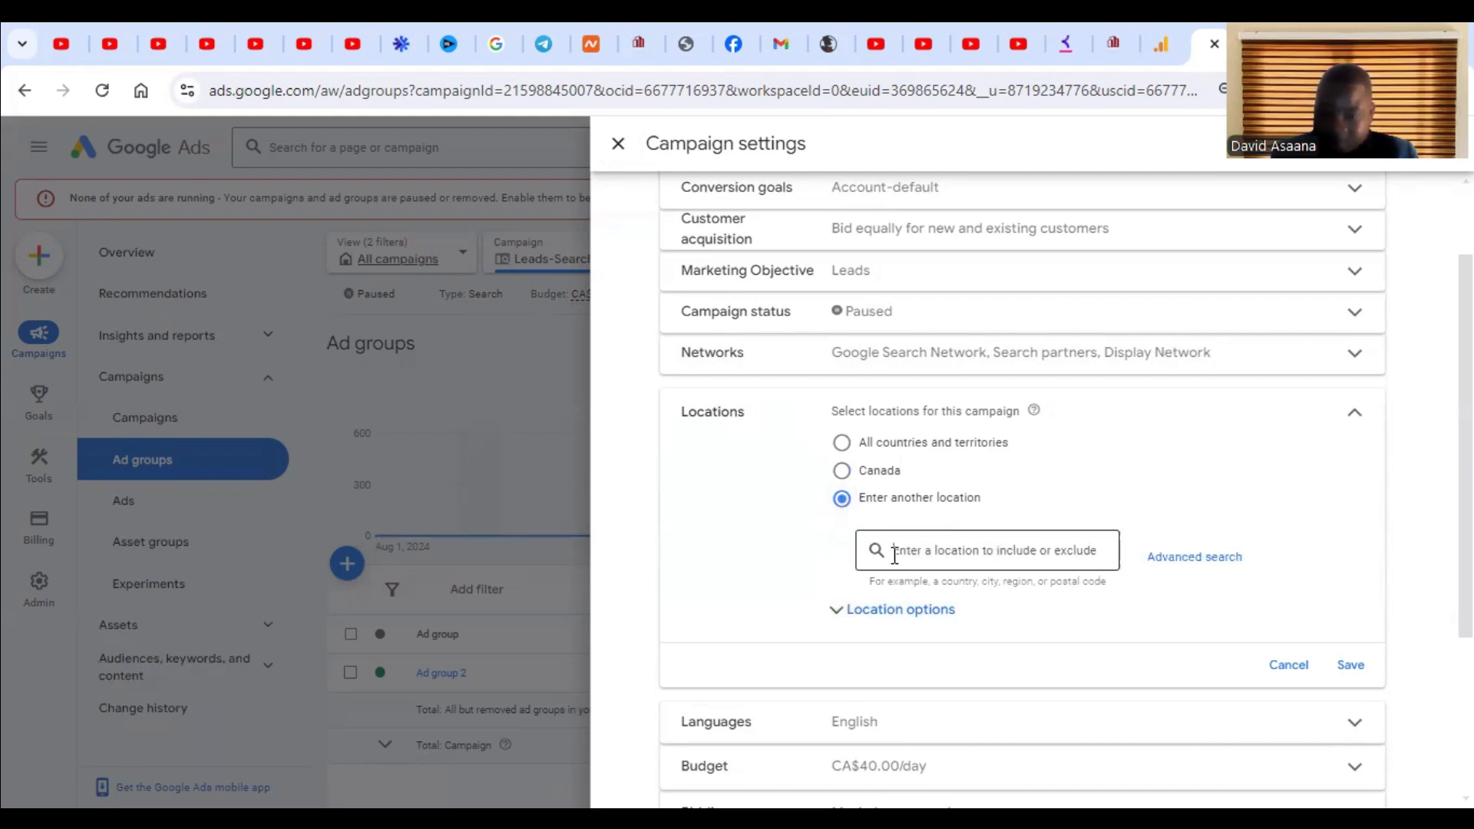
pyautogui.click(931, 553)
pyautogui.write('in')
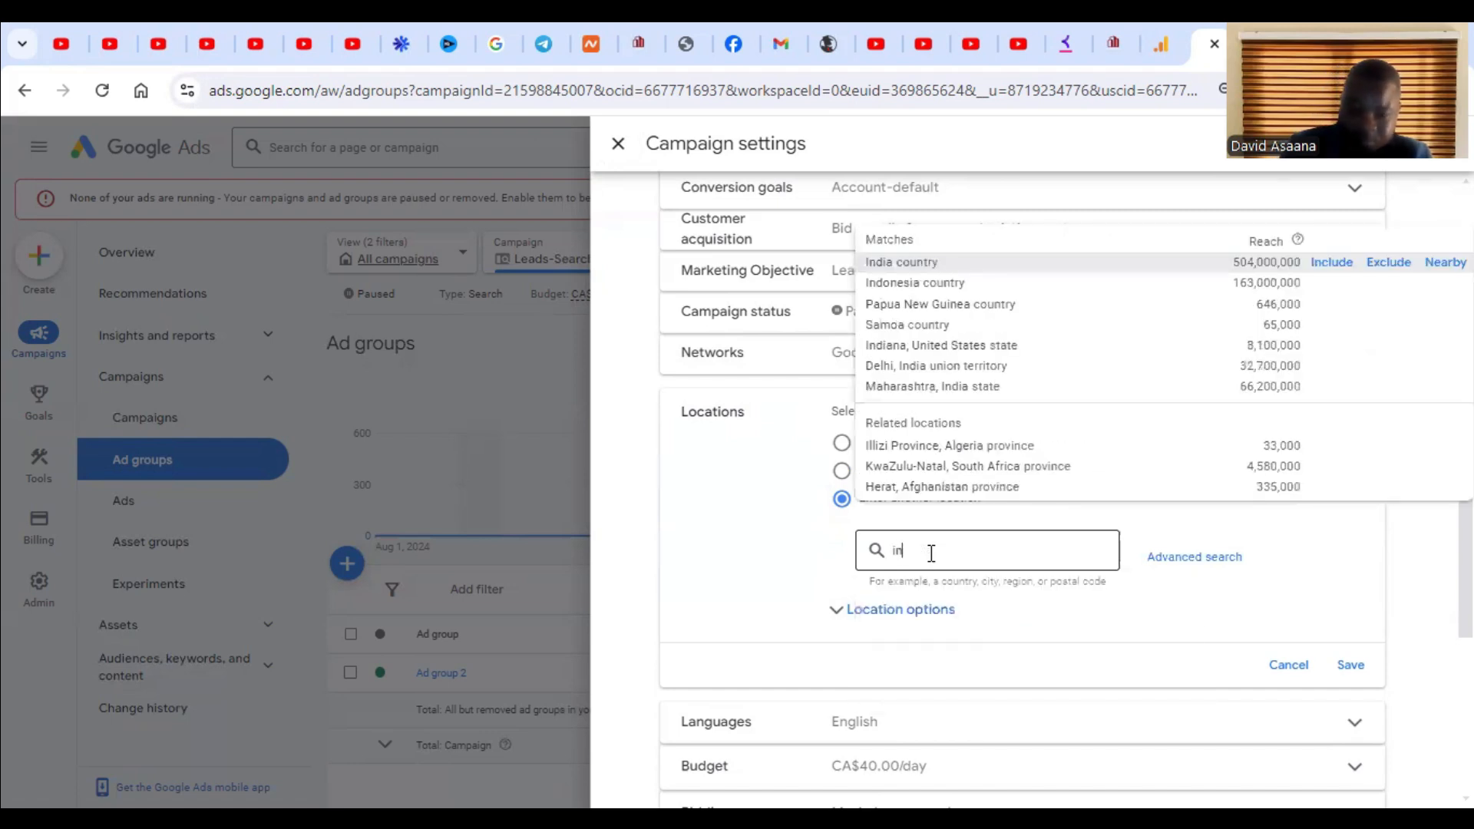
pyautogui.write('dia')
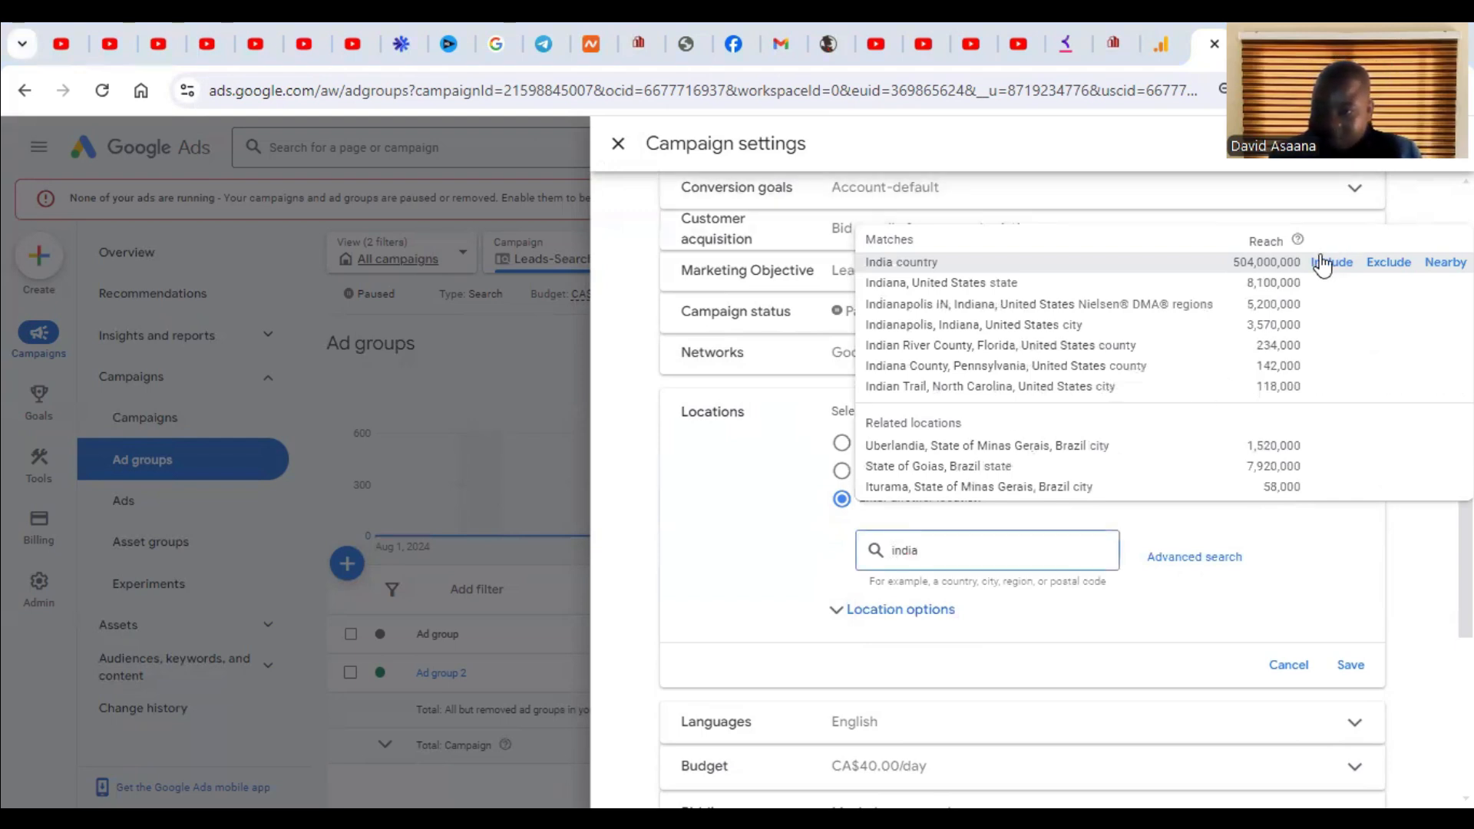
pyautogui.click(1391, 263)
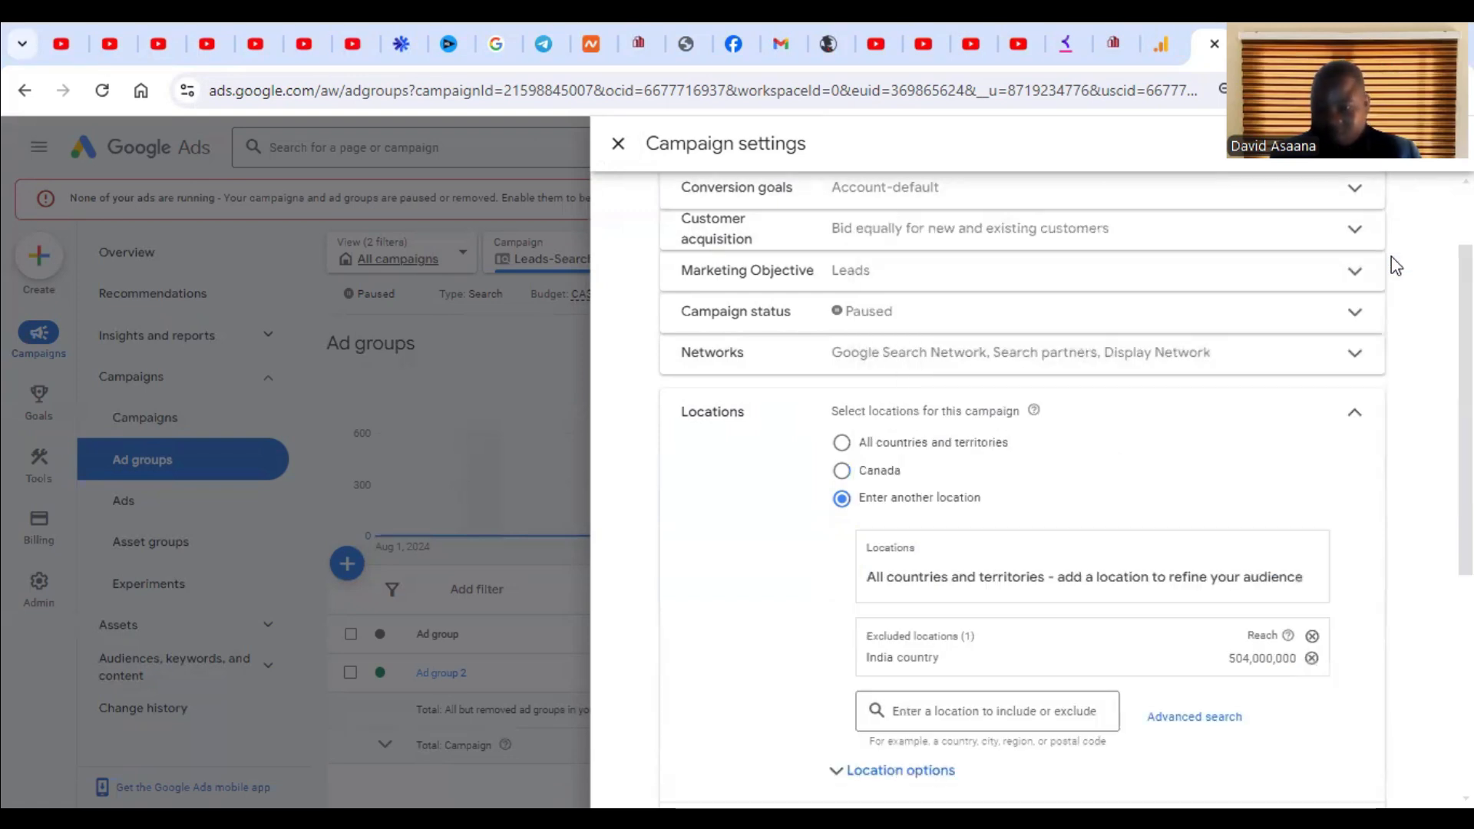
# Step: Find the country Pakistan and add it to the campaign's excluded locations
pyautogui.scroll(-4, 1236, 351)
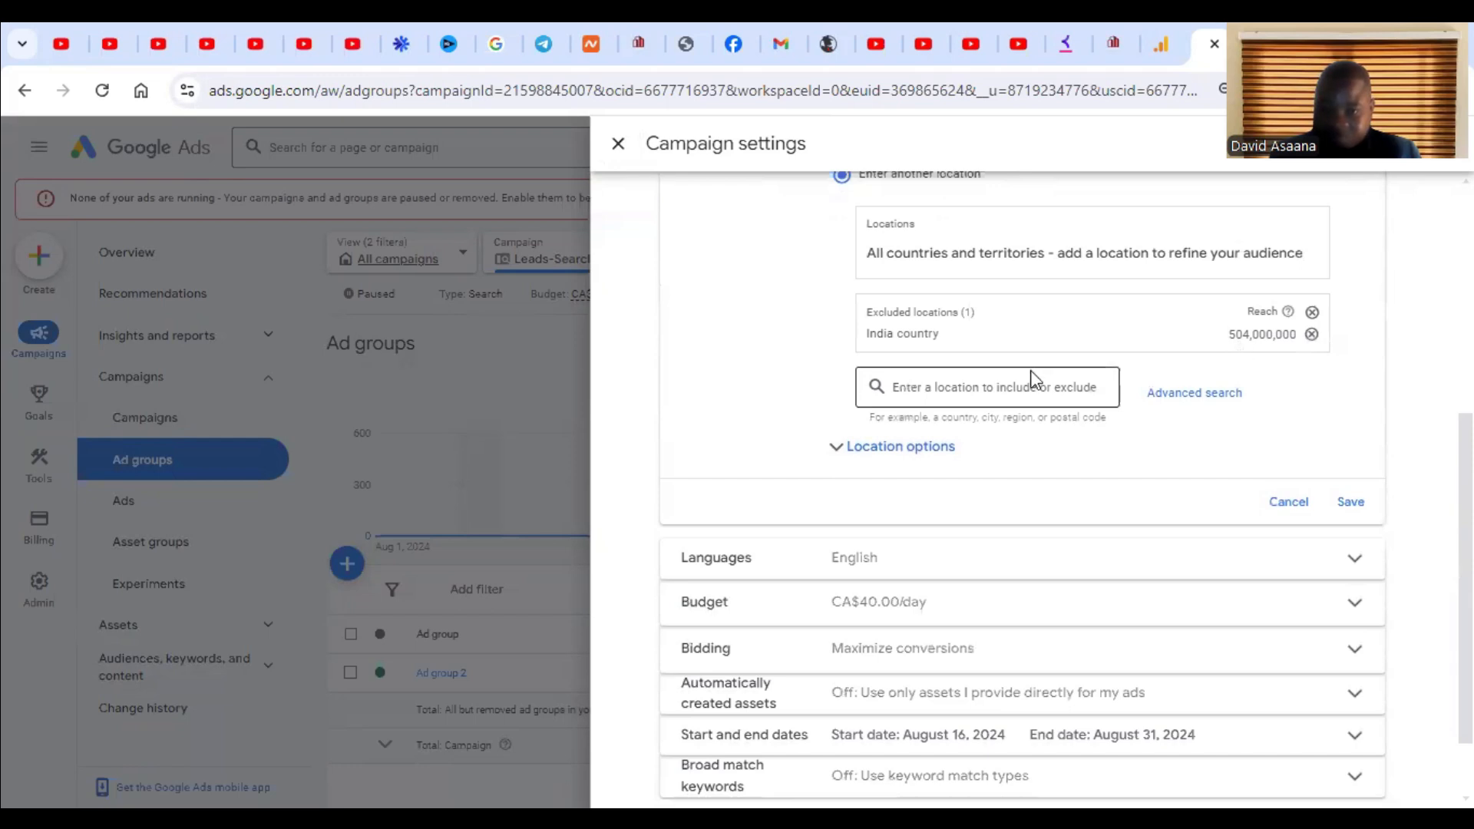
pyautogui.scroll(1, 1038, 334)
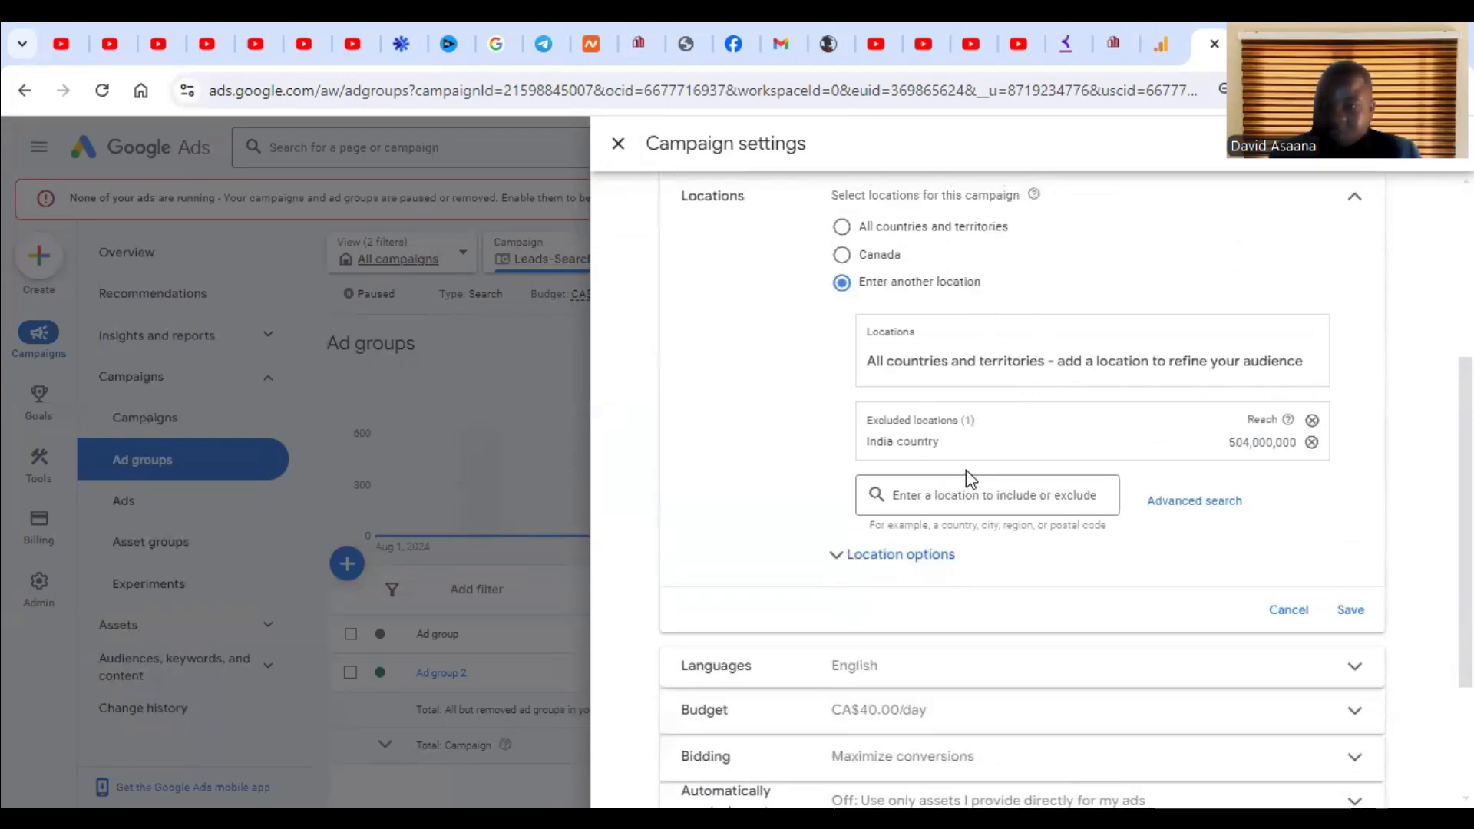
pyautogui.write('p')
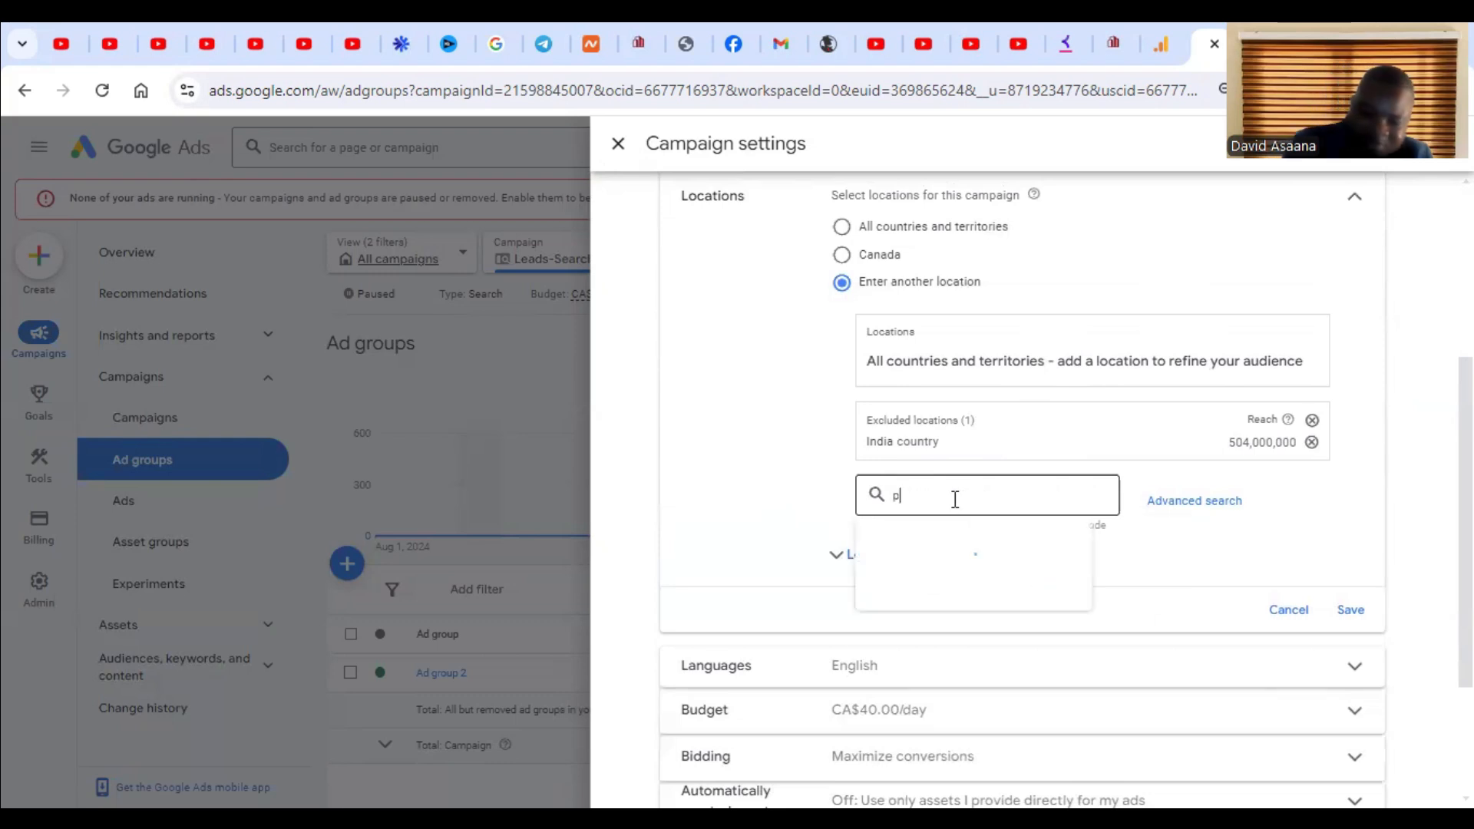
pyautogui.write('akistan')
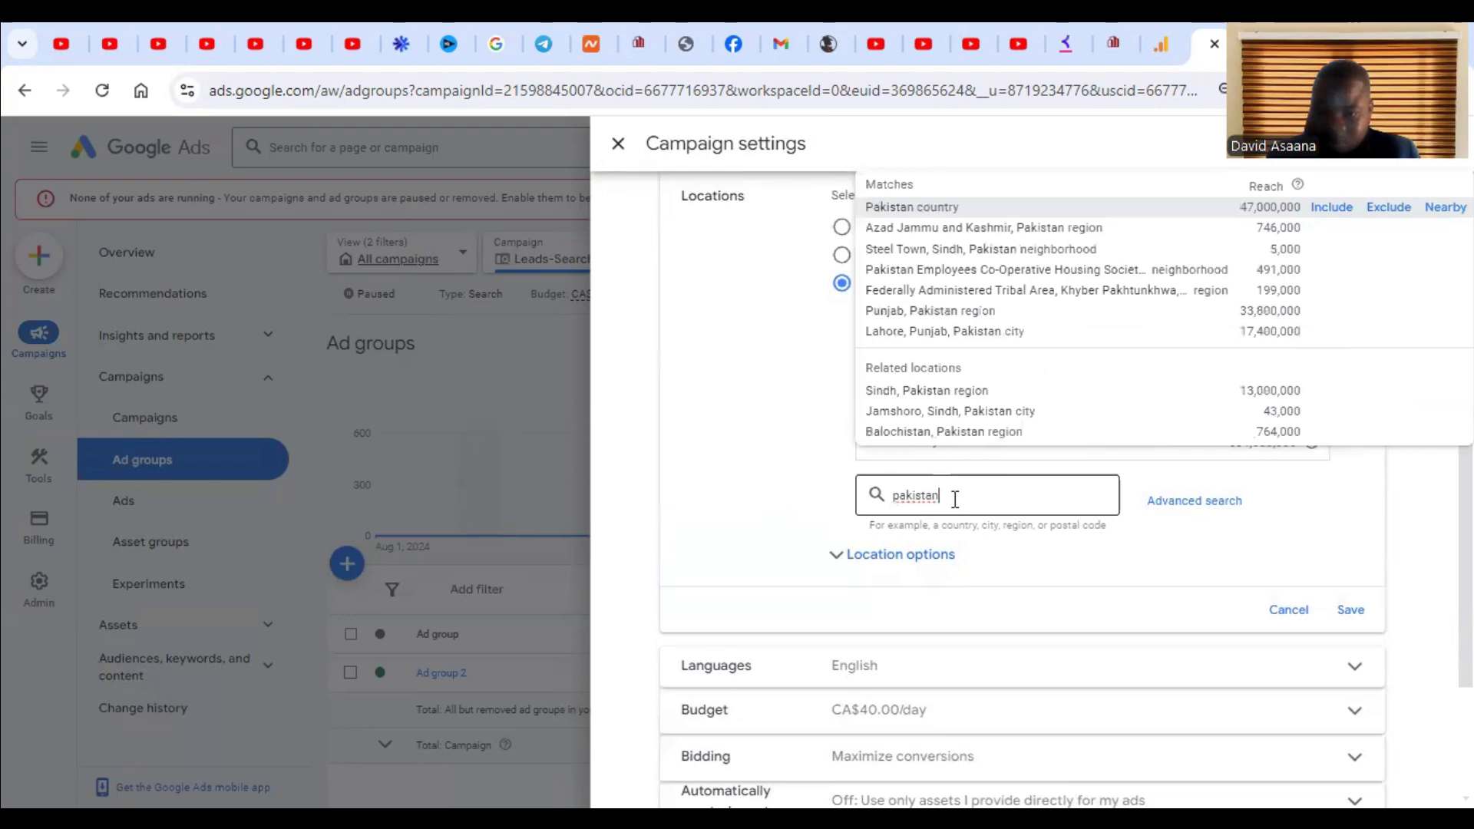
pyautogui.scroll(3, 960, 492)
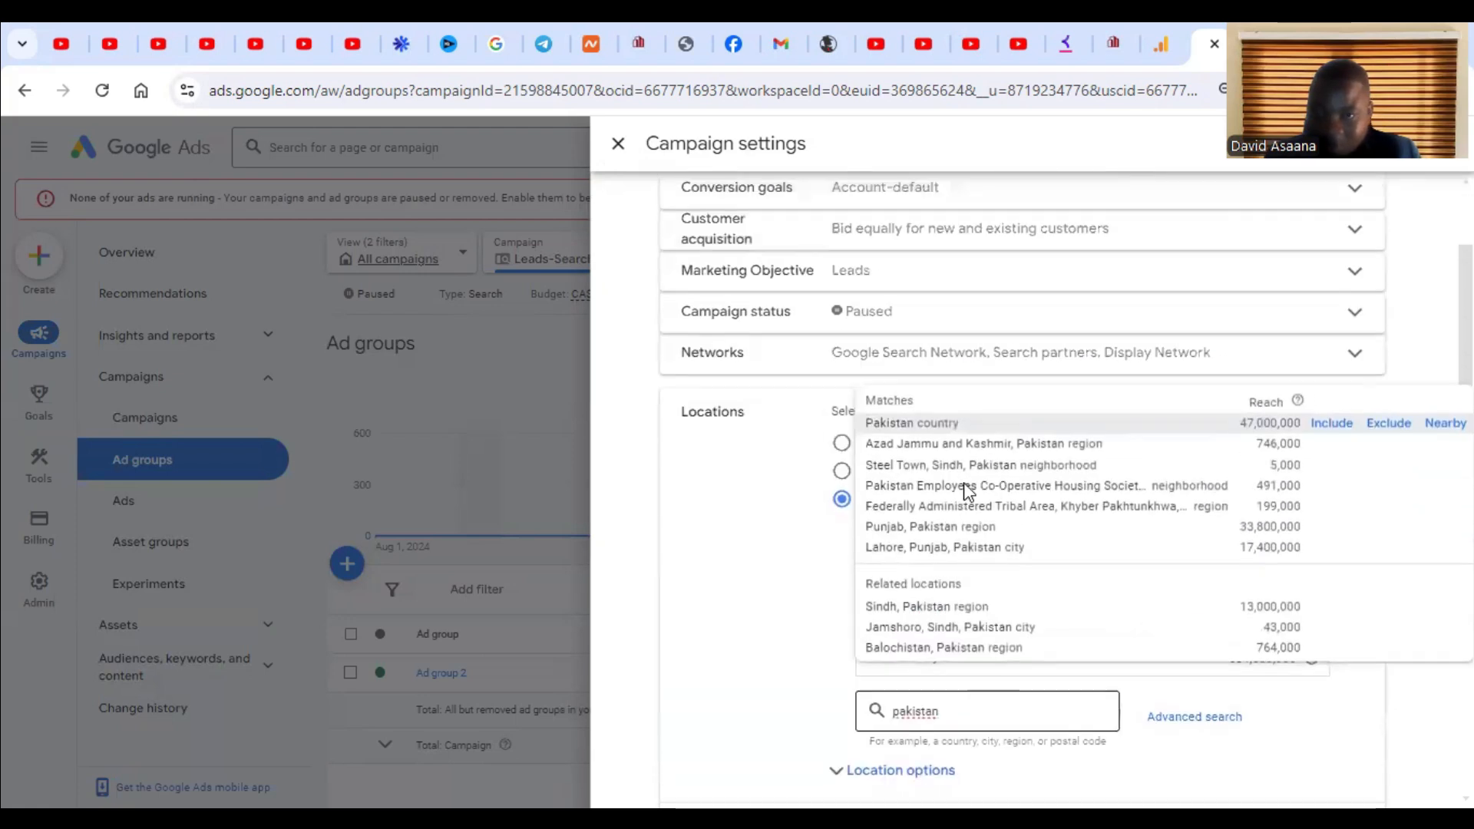
pyautogui.click(1395, 430)
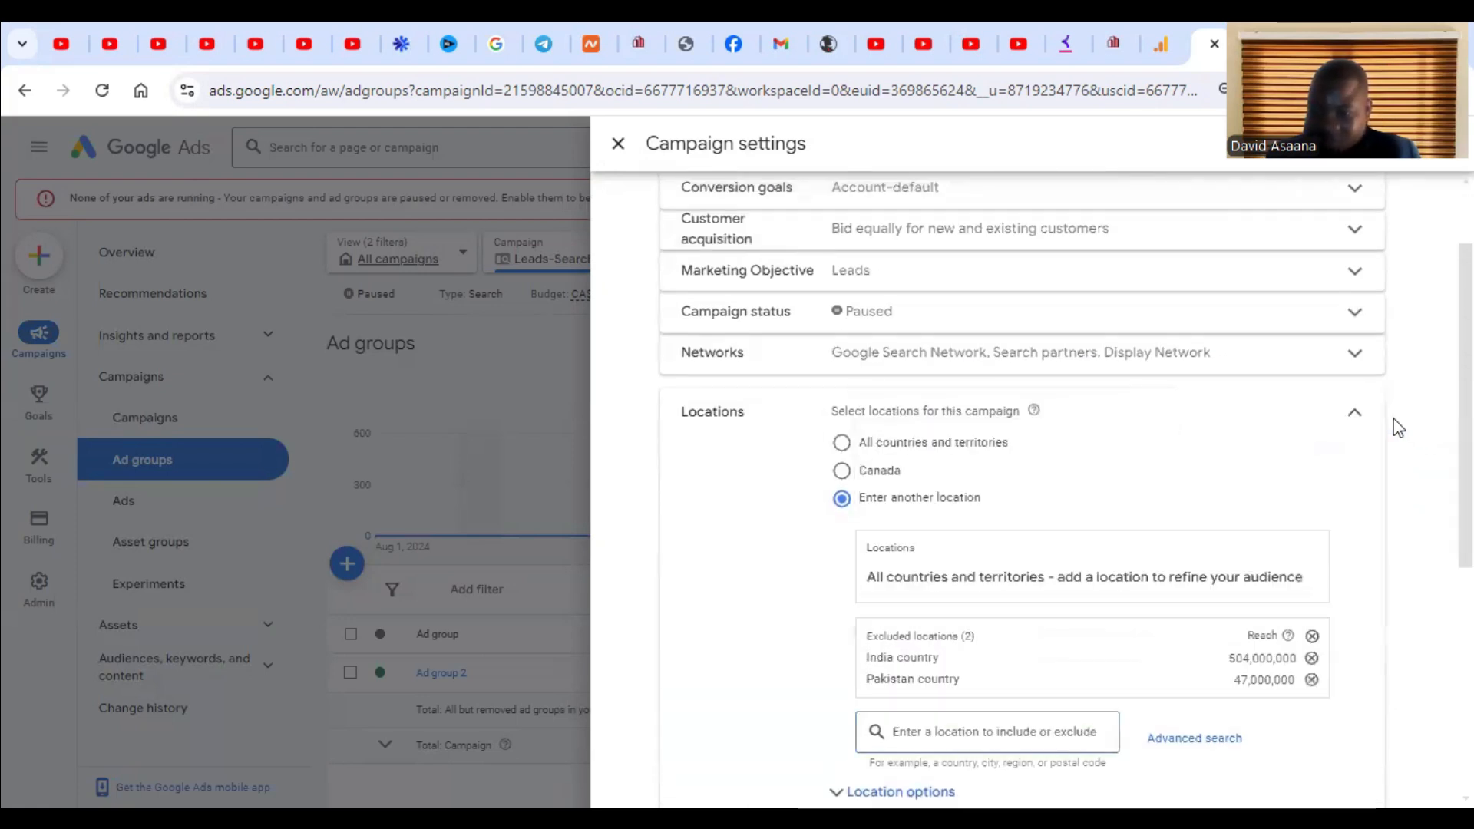
pyautogui.scroll(-2, 1276, 425)
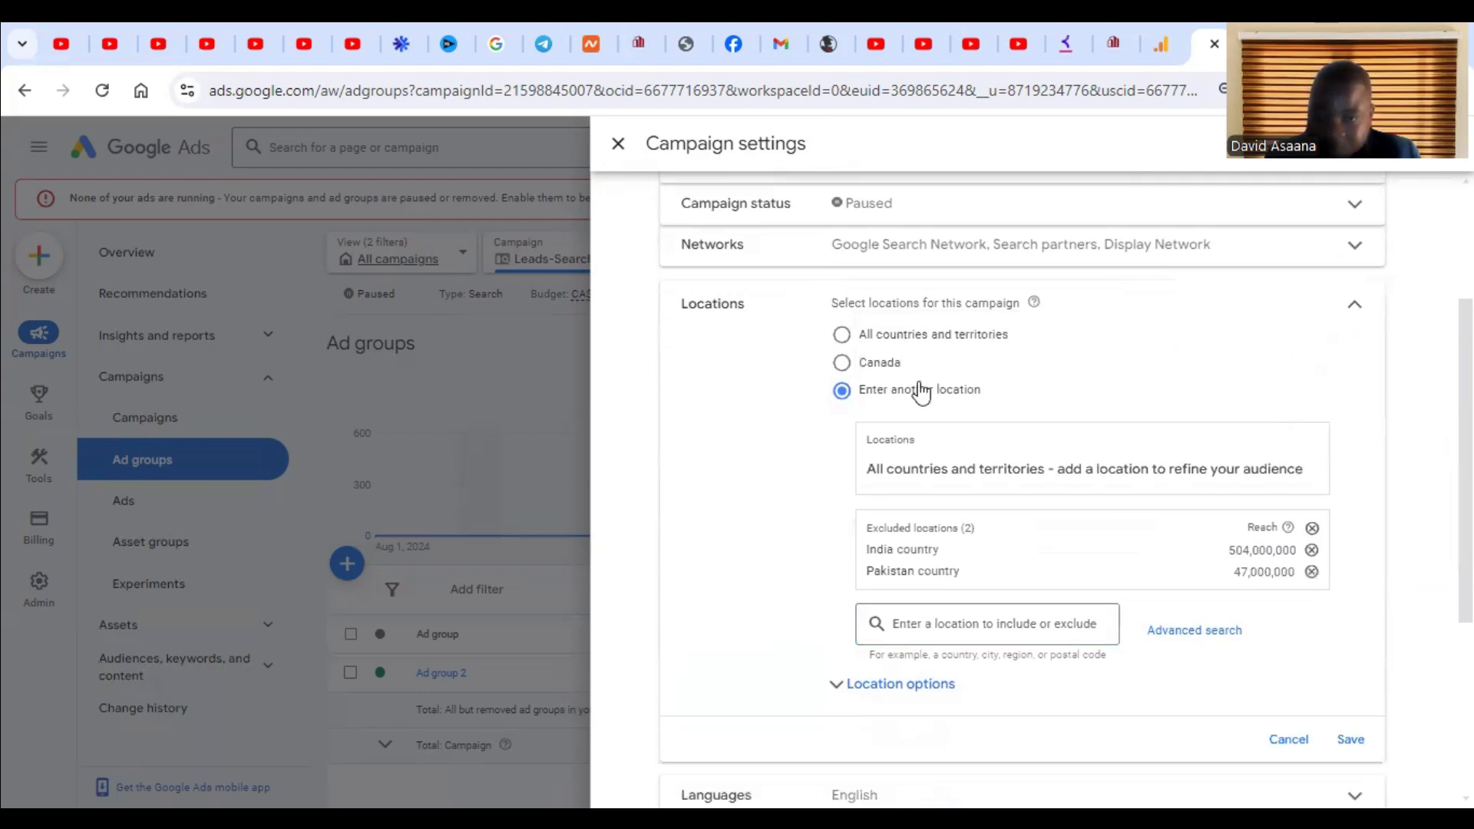
pyautogui.scroll(-2, 970, 399)
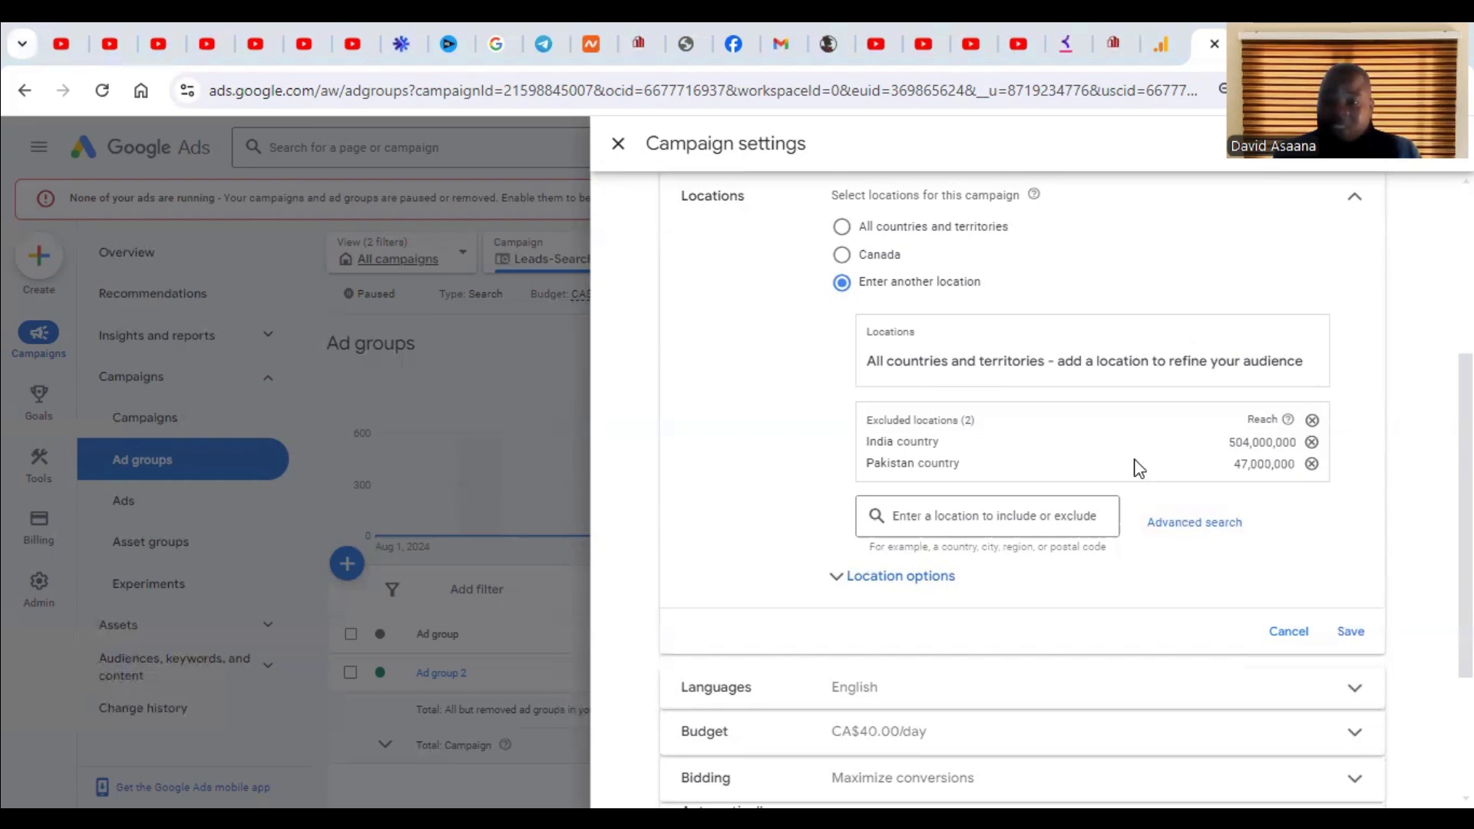
# Step: Remove the Pakistan and India exclusions and include the country India as a targeted location
pyautogui.click(1312, 465)
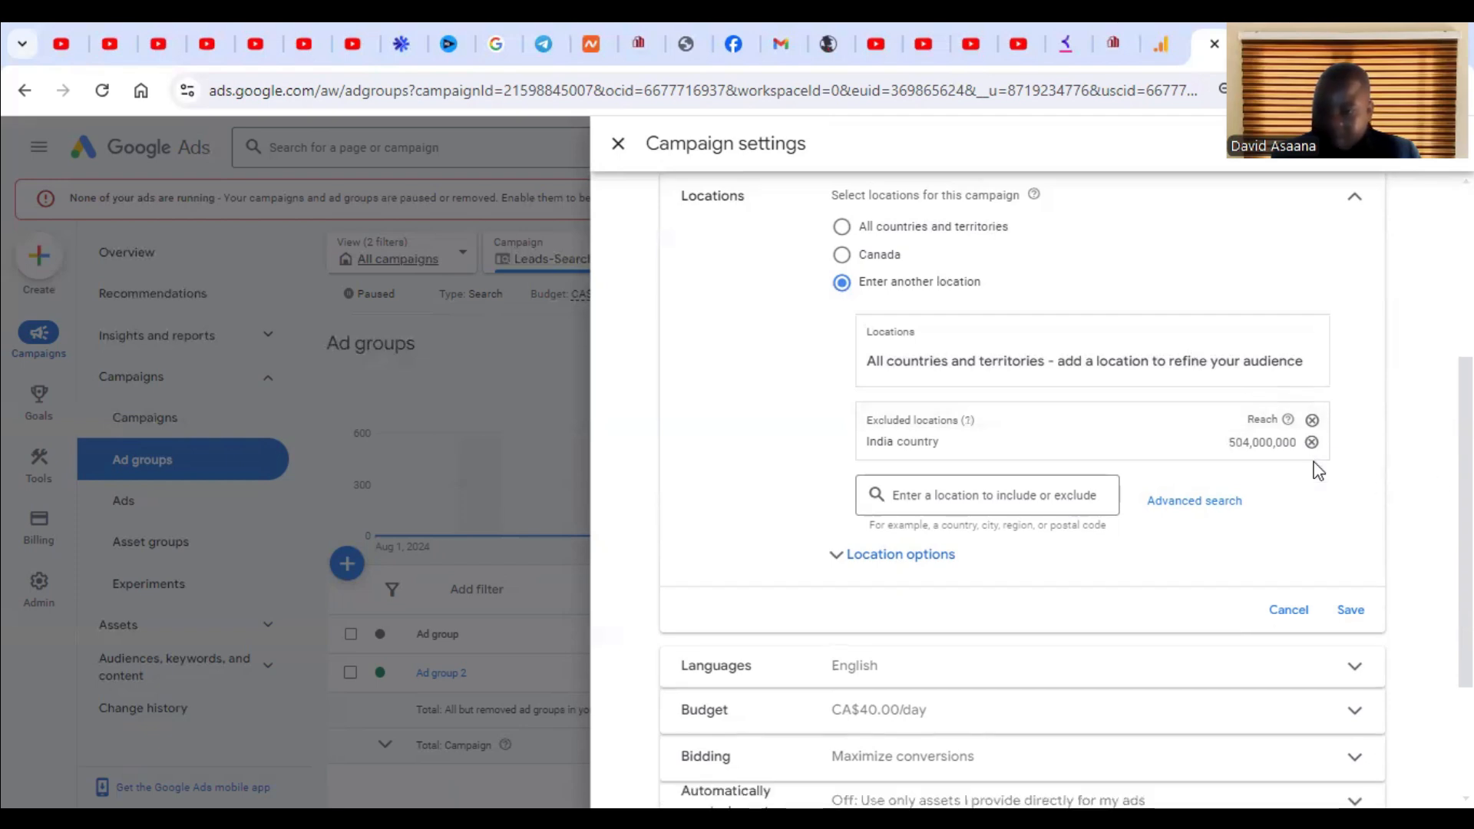
pyautogui.click(1312, 443)
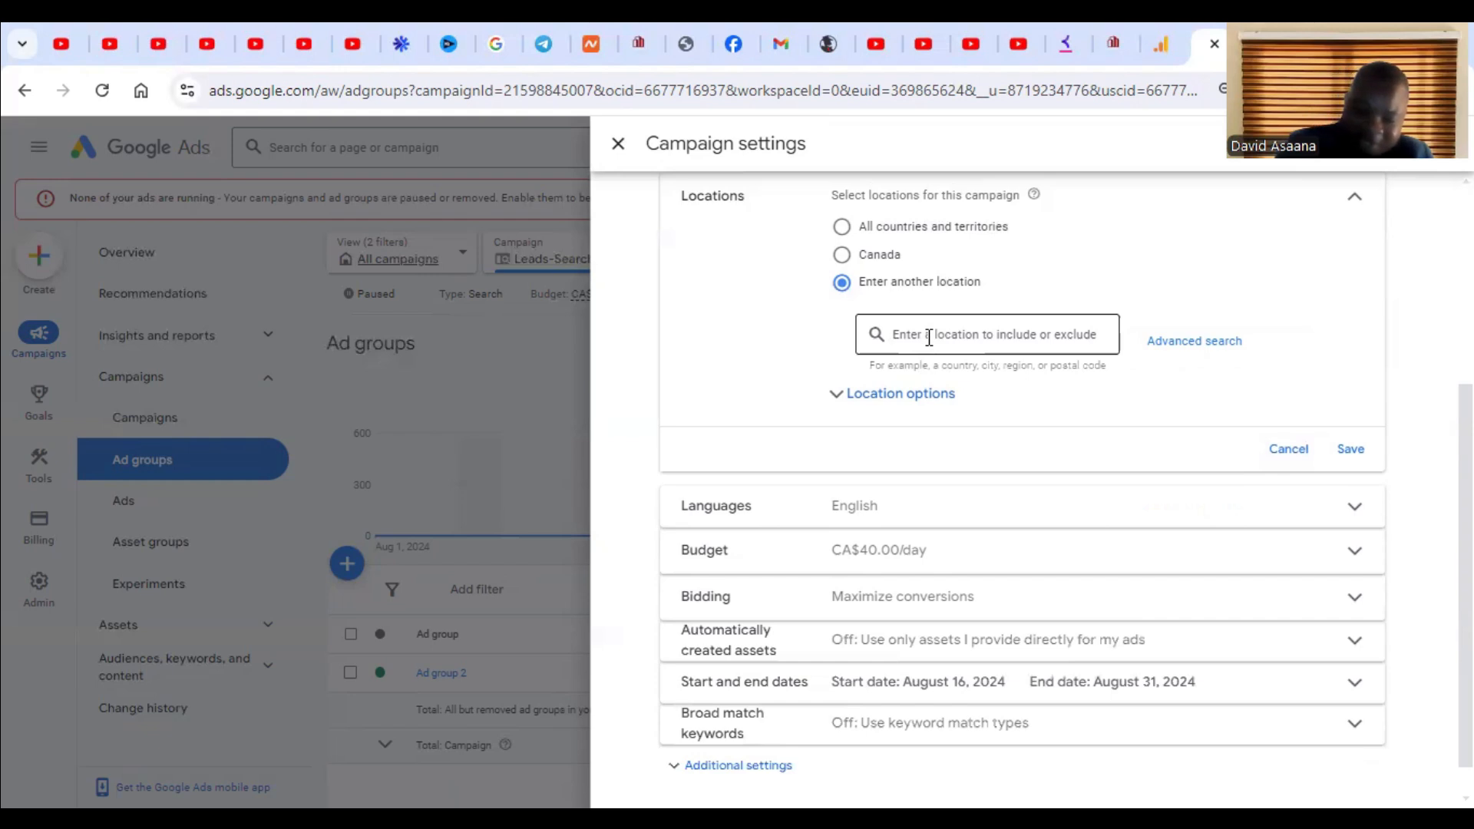
pyautogui.write('india')
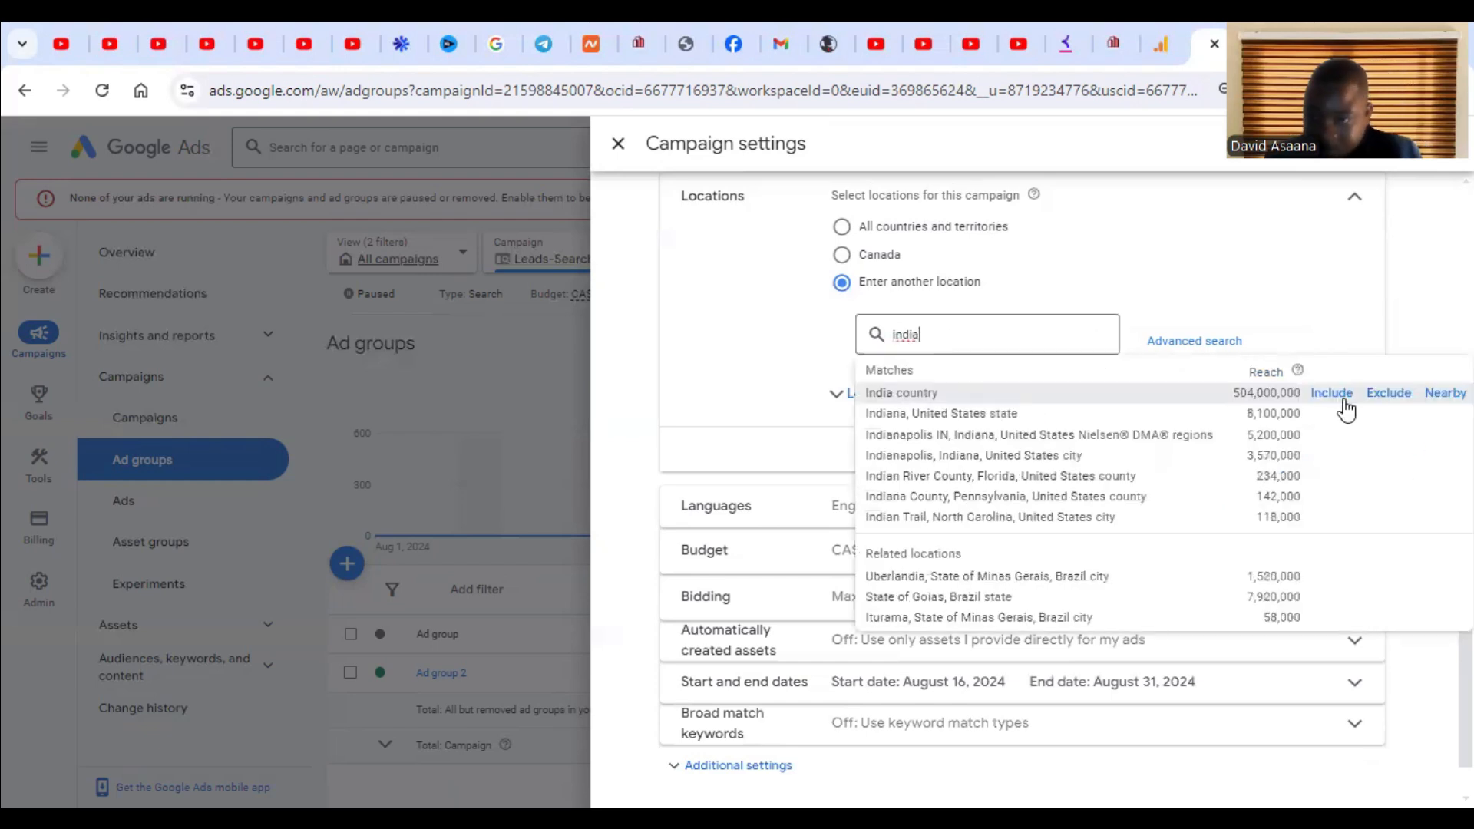
pyautogui.click(1334, 395)
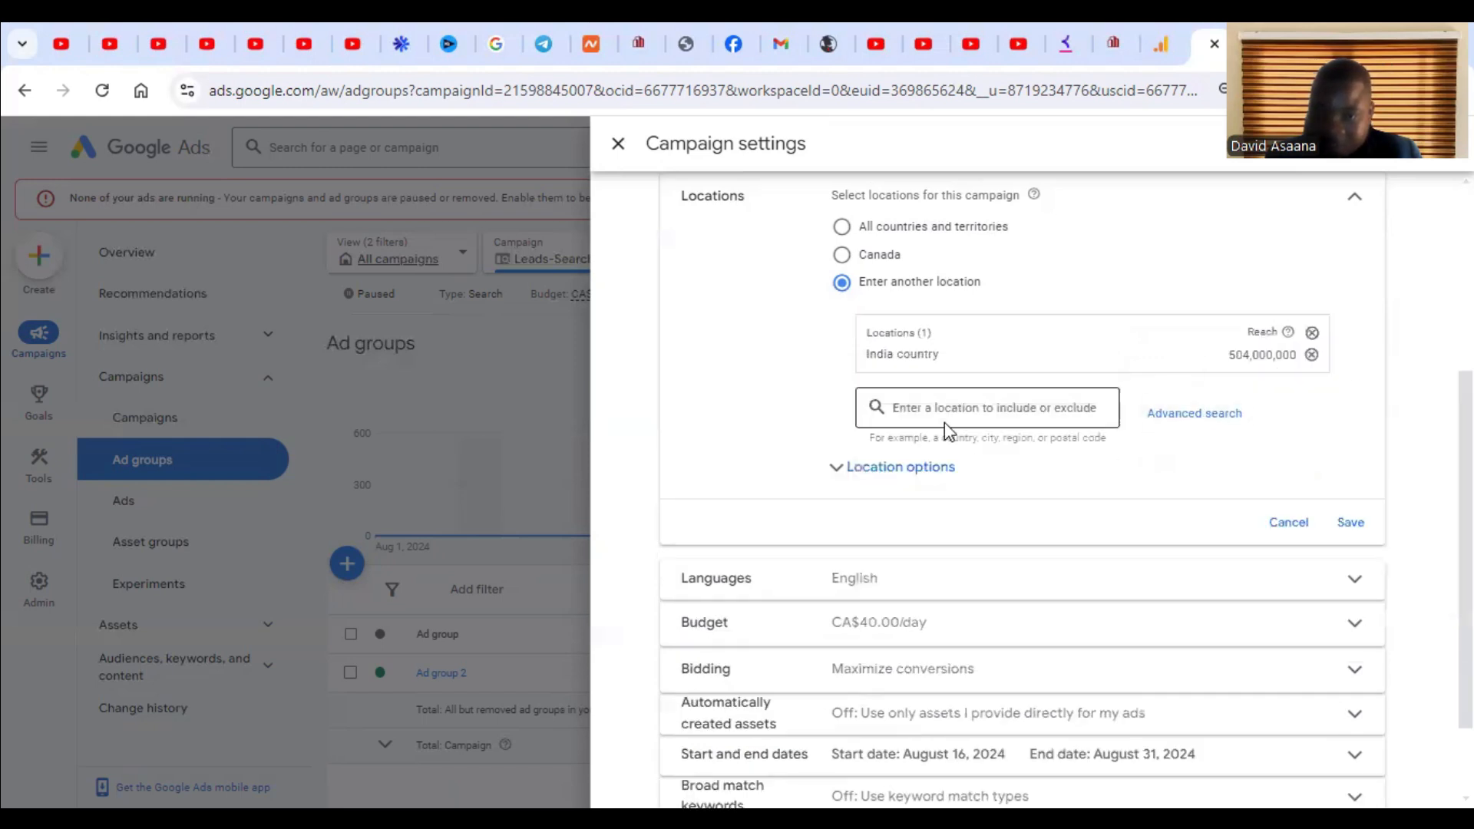
# Step: Exclude the city of Mumbai, Maharashtra, India from the campaign's targeted area
pyautogui.write('mumbai')
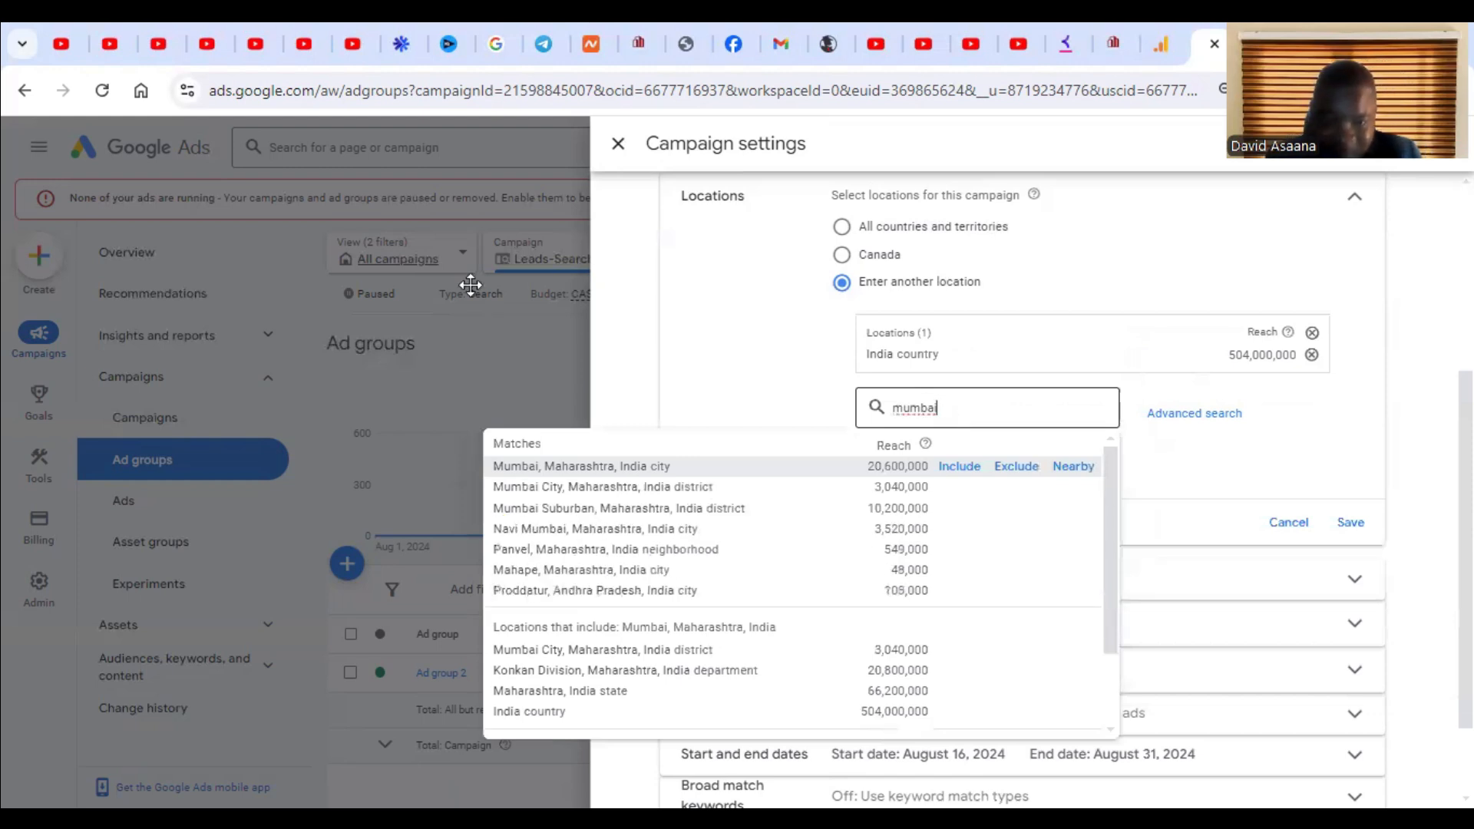
pyautogui.click(1017, 467)
pyautogui.scroll(3, 1039, 466)
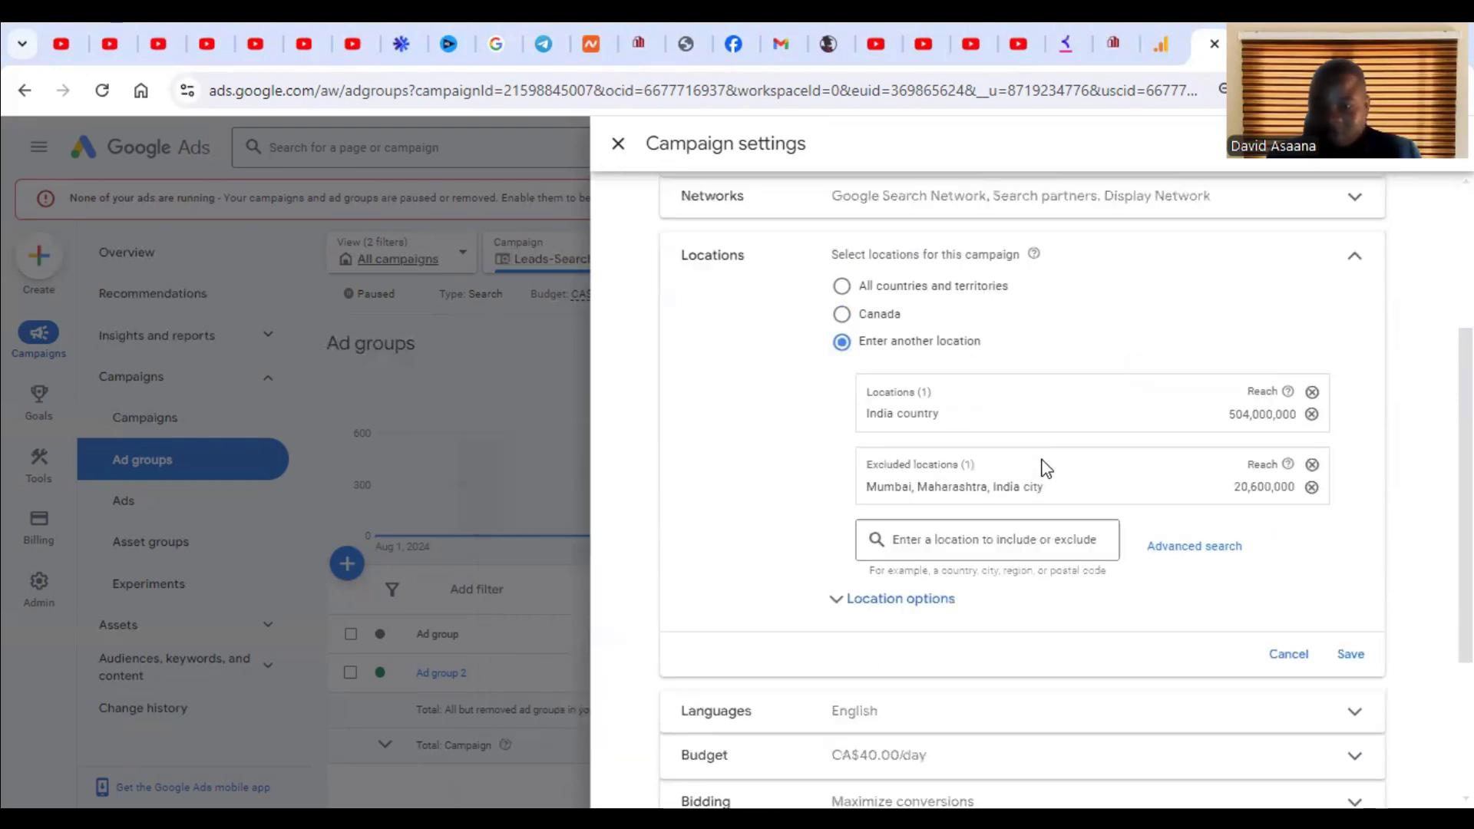
pyautogui.scroll(-3, 1205, 583)
pyautogui.scroll(2, 1024, 384)
pyautogui.scroll(-2, 1028, 361)
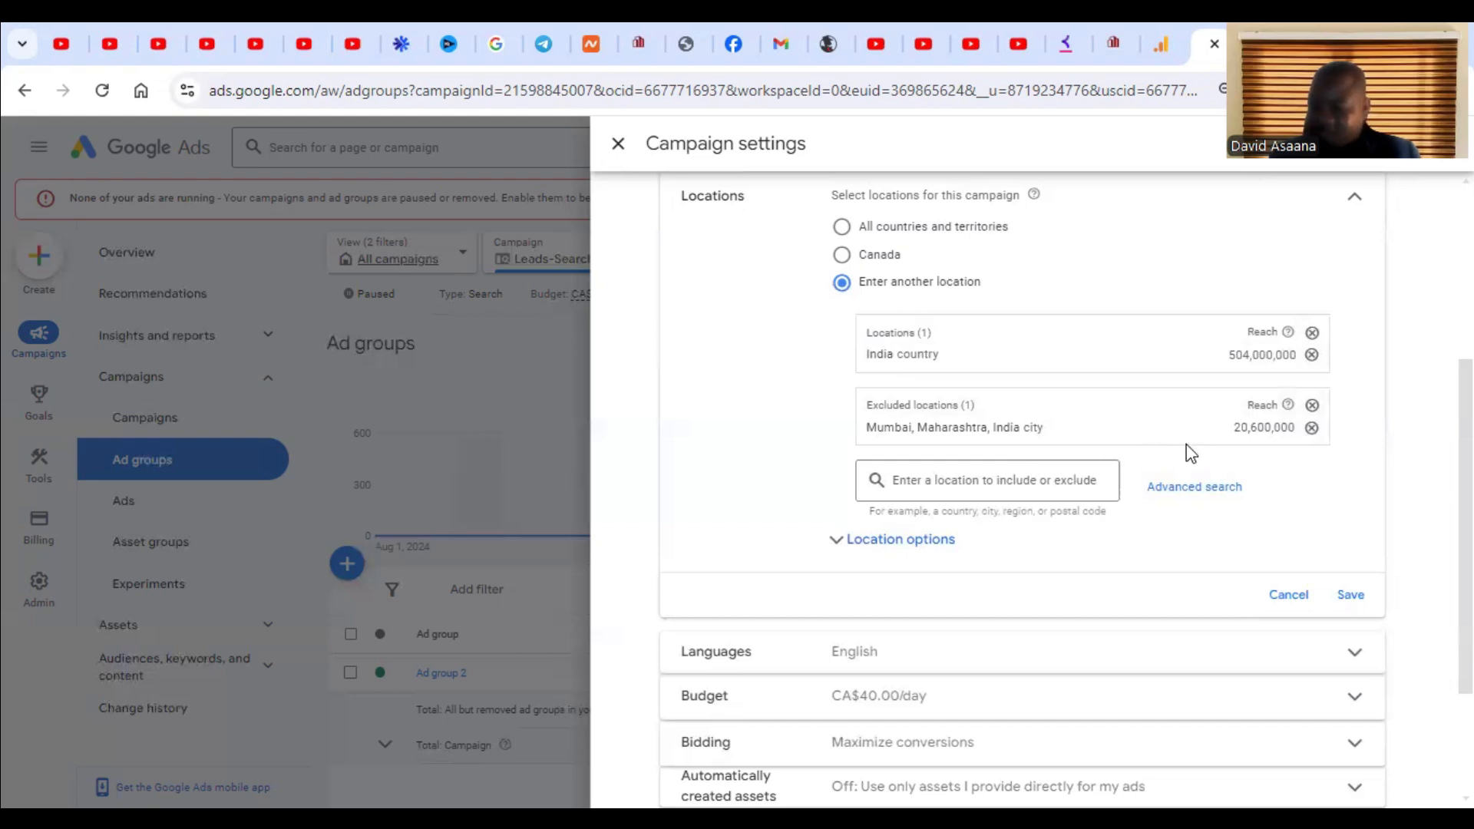
pyautogui.scroll(3, 1028, 427)
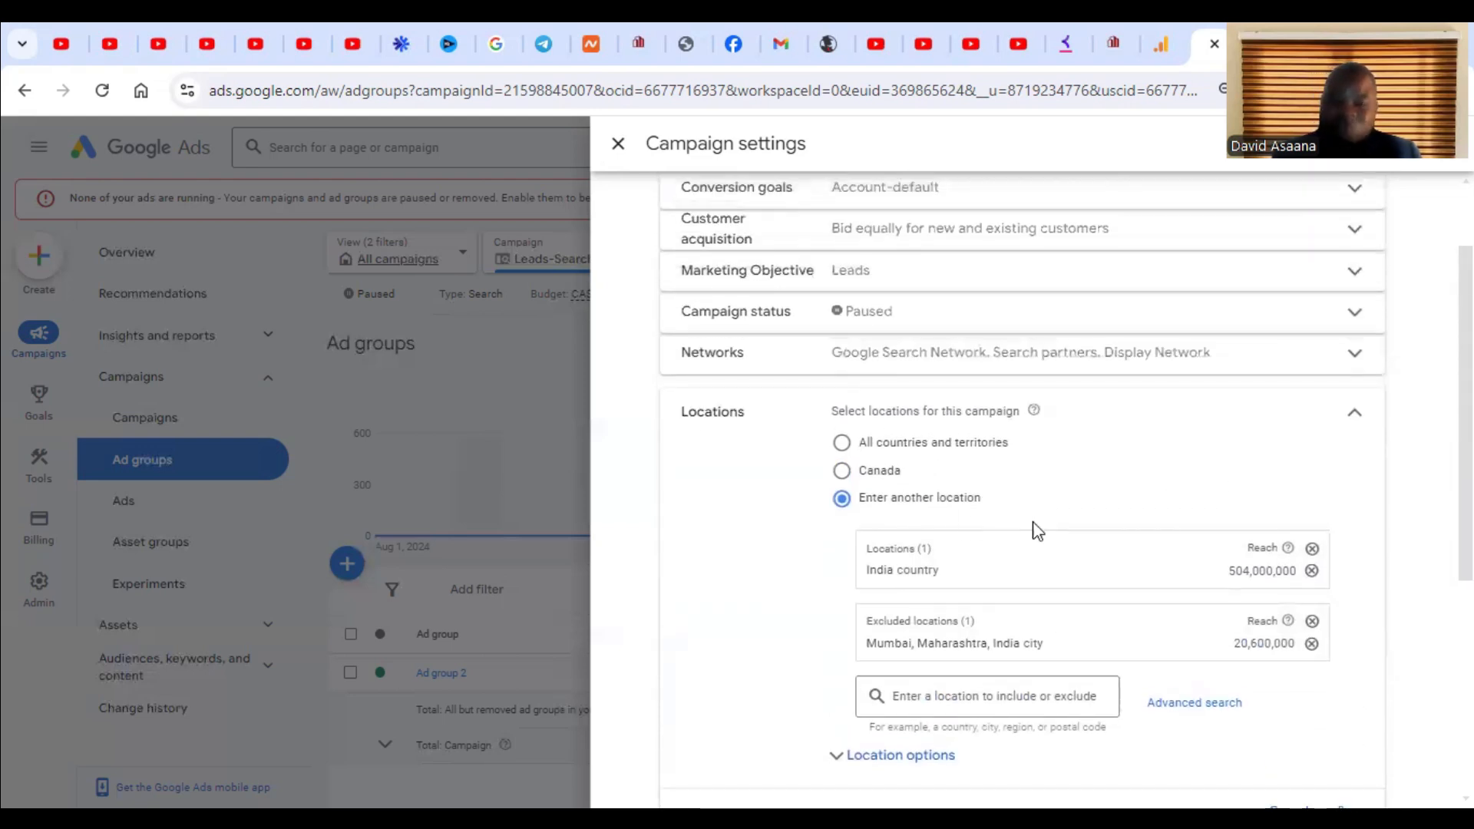
# Step: Target Canada in the campaign's locations, restrict inclusion to "Presence: People in or regularly in your included locations", and save the settings
pyautogui.click(844, 473)
pyautogui.scroll(-1, 960, 500)
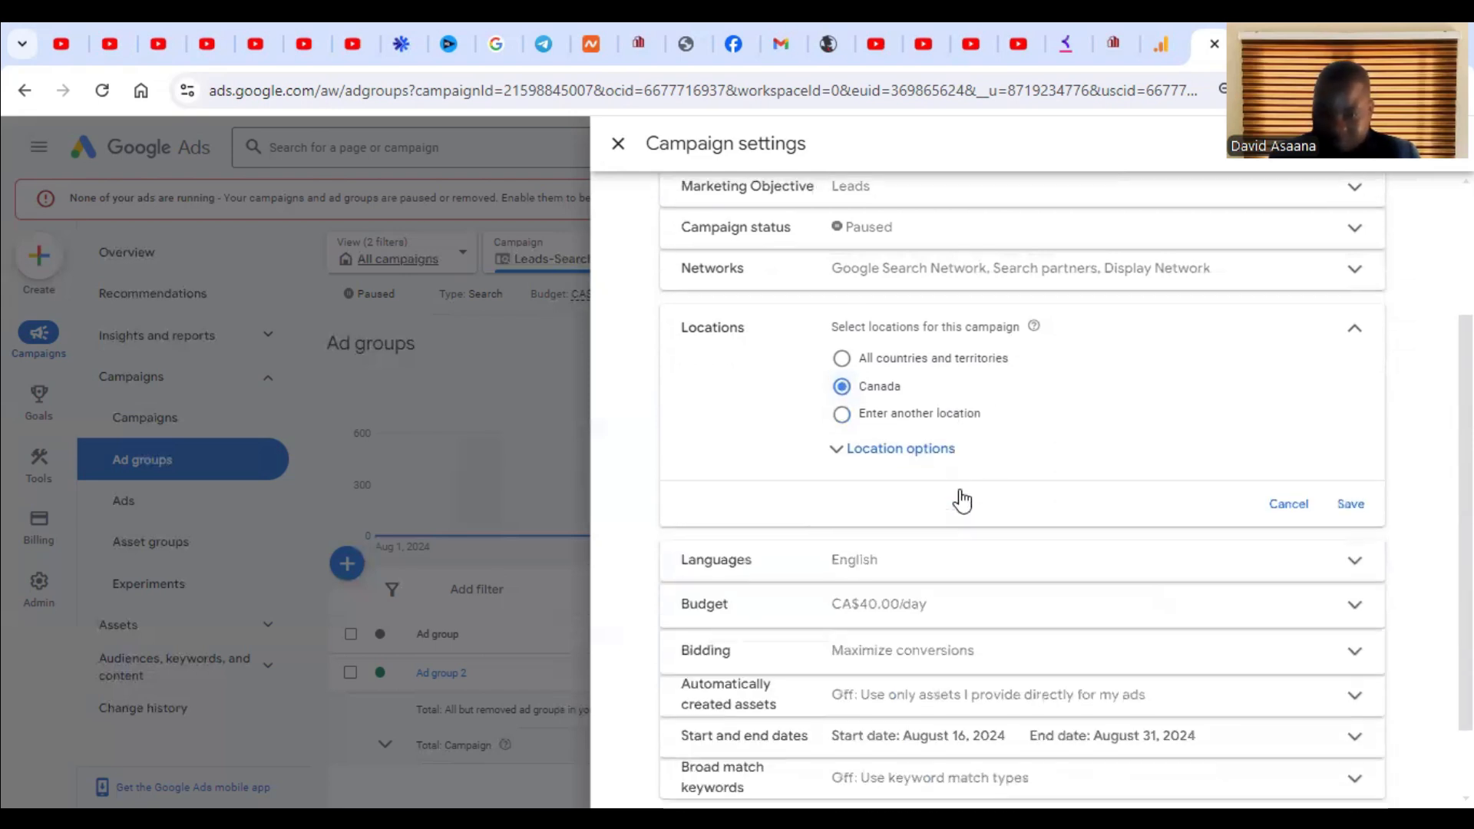
pyautogui.click(882, 431)
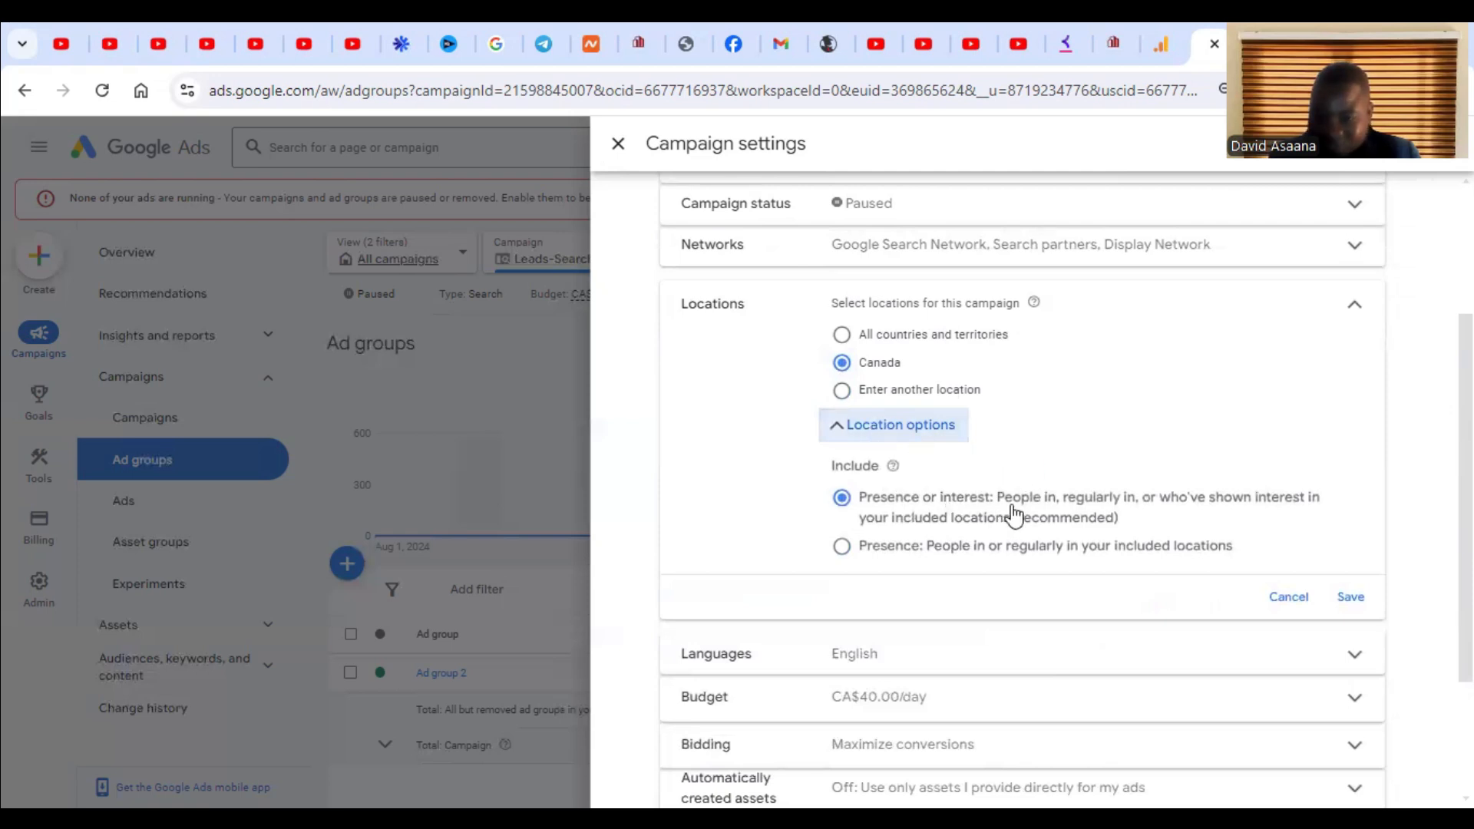
pyautogui.scroll(-1, 1000, 518)
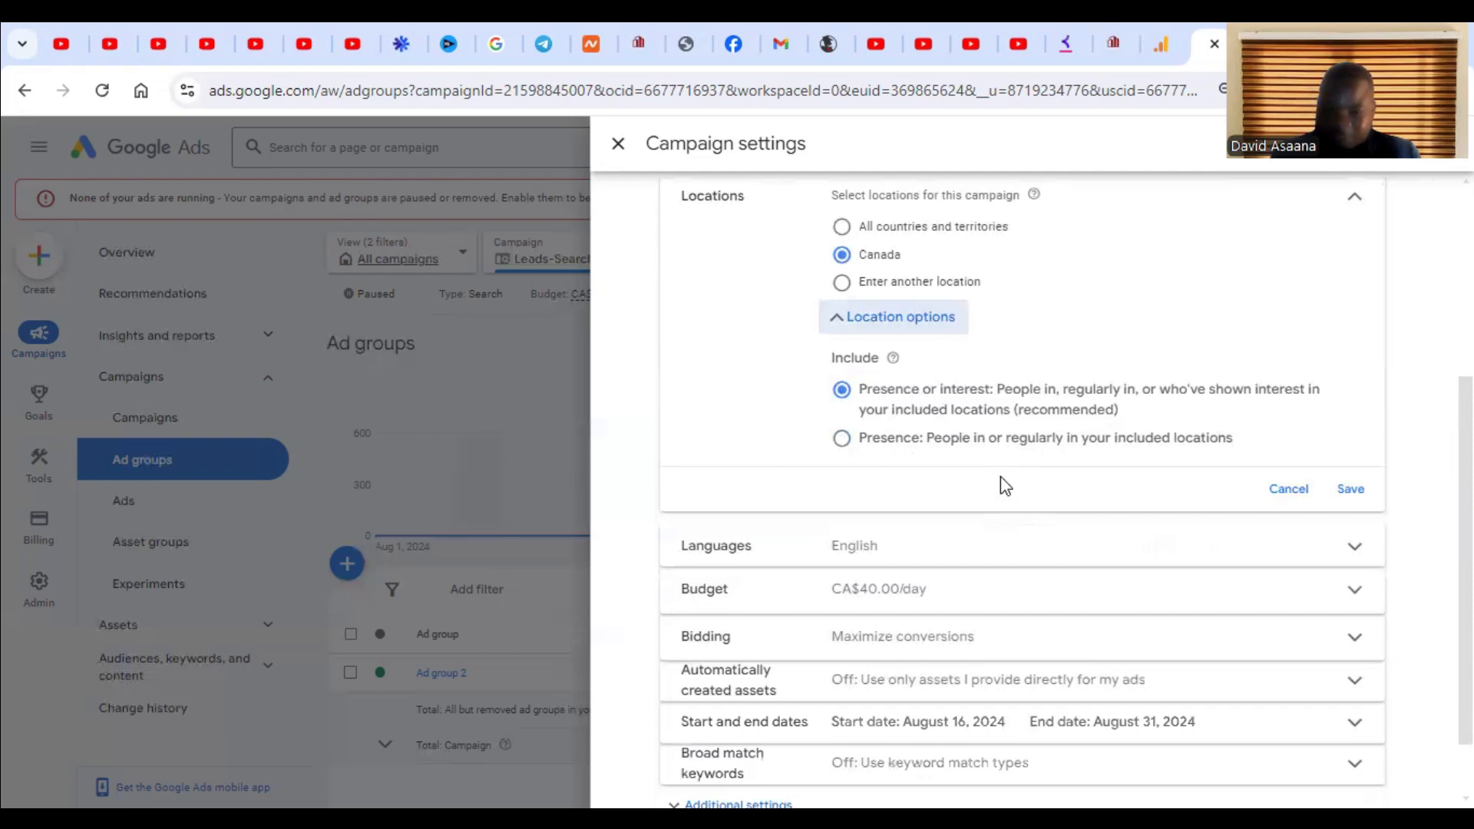
pyautogui.scroll(1, 1005, 486)
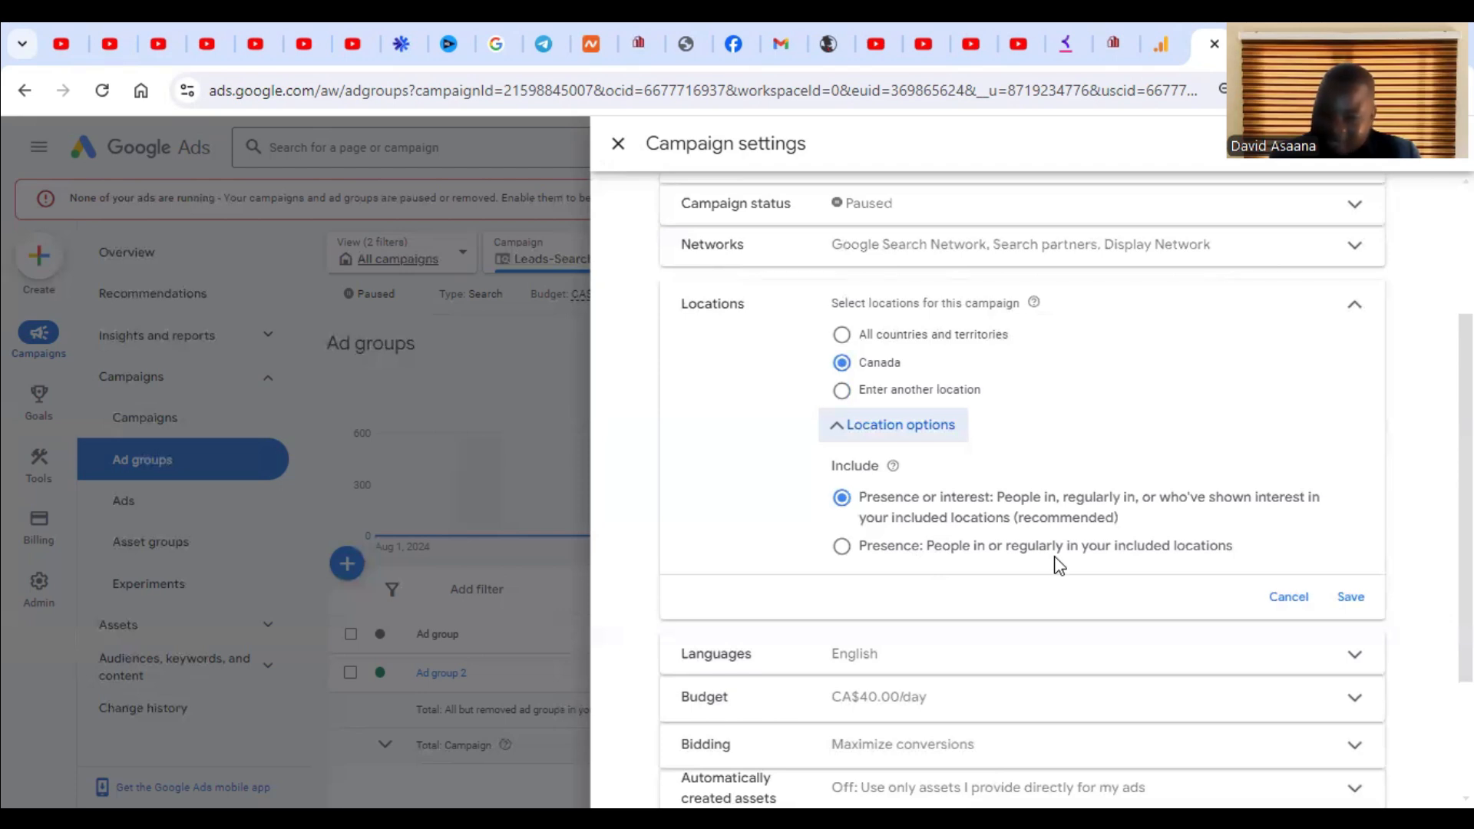
pyautogui.click(842, 545)
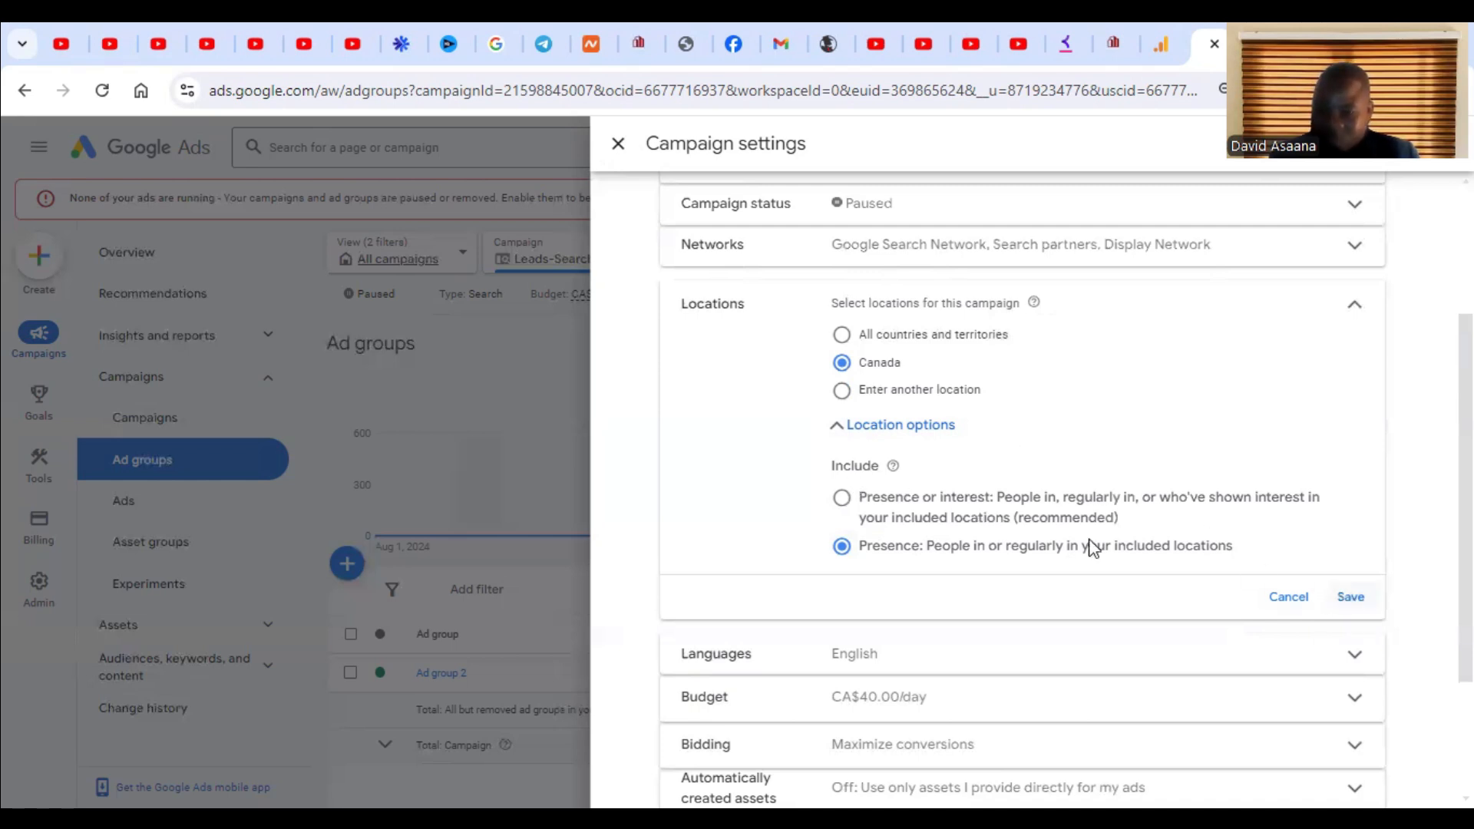
pyautogui.click(1353, 599)
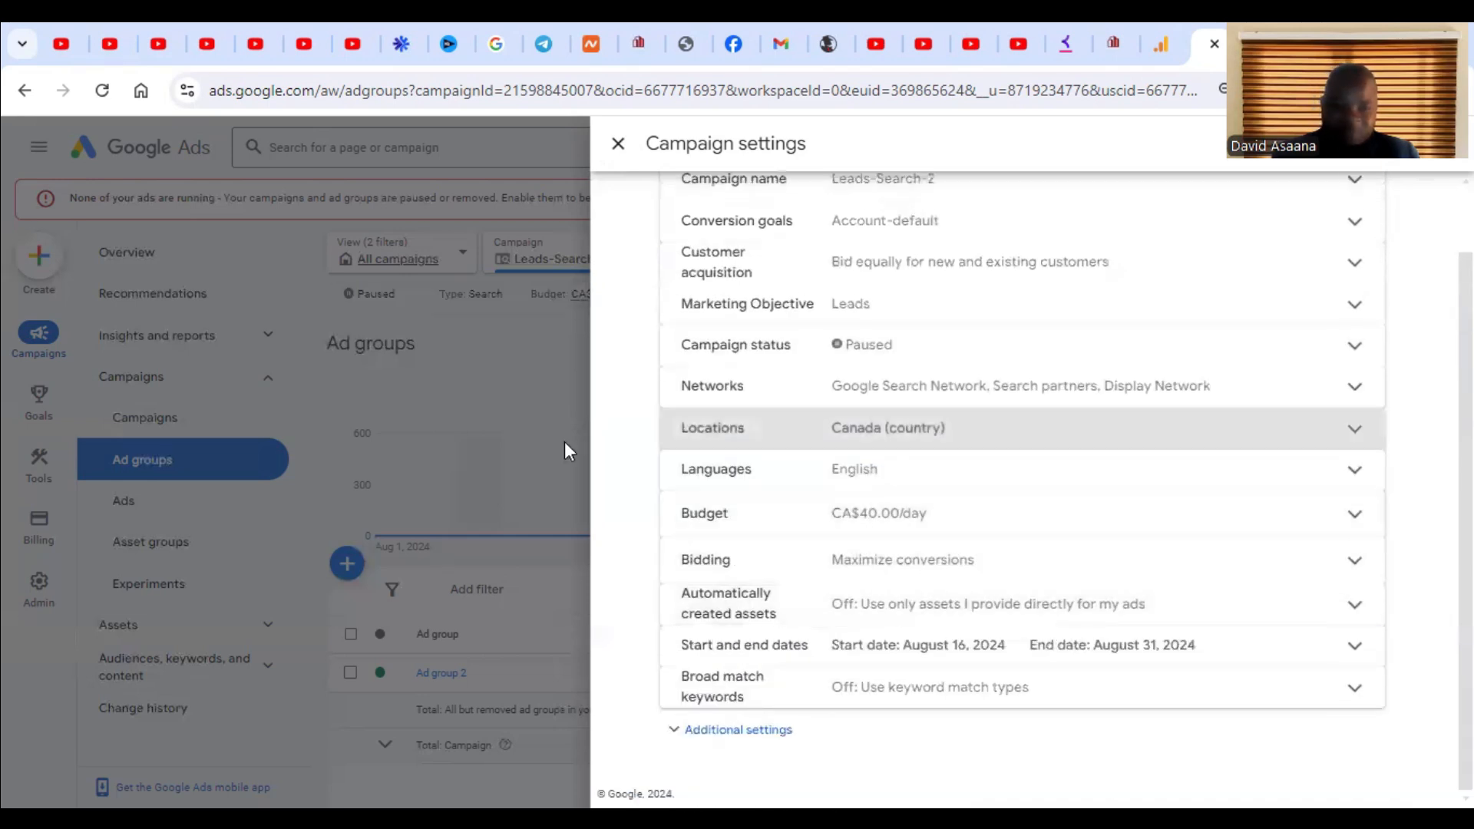
pyautogui.scroll(1, 1120, 460)
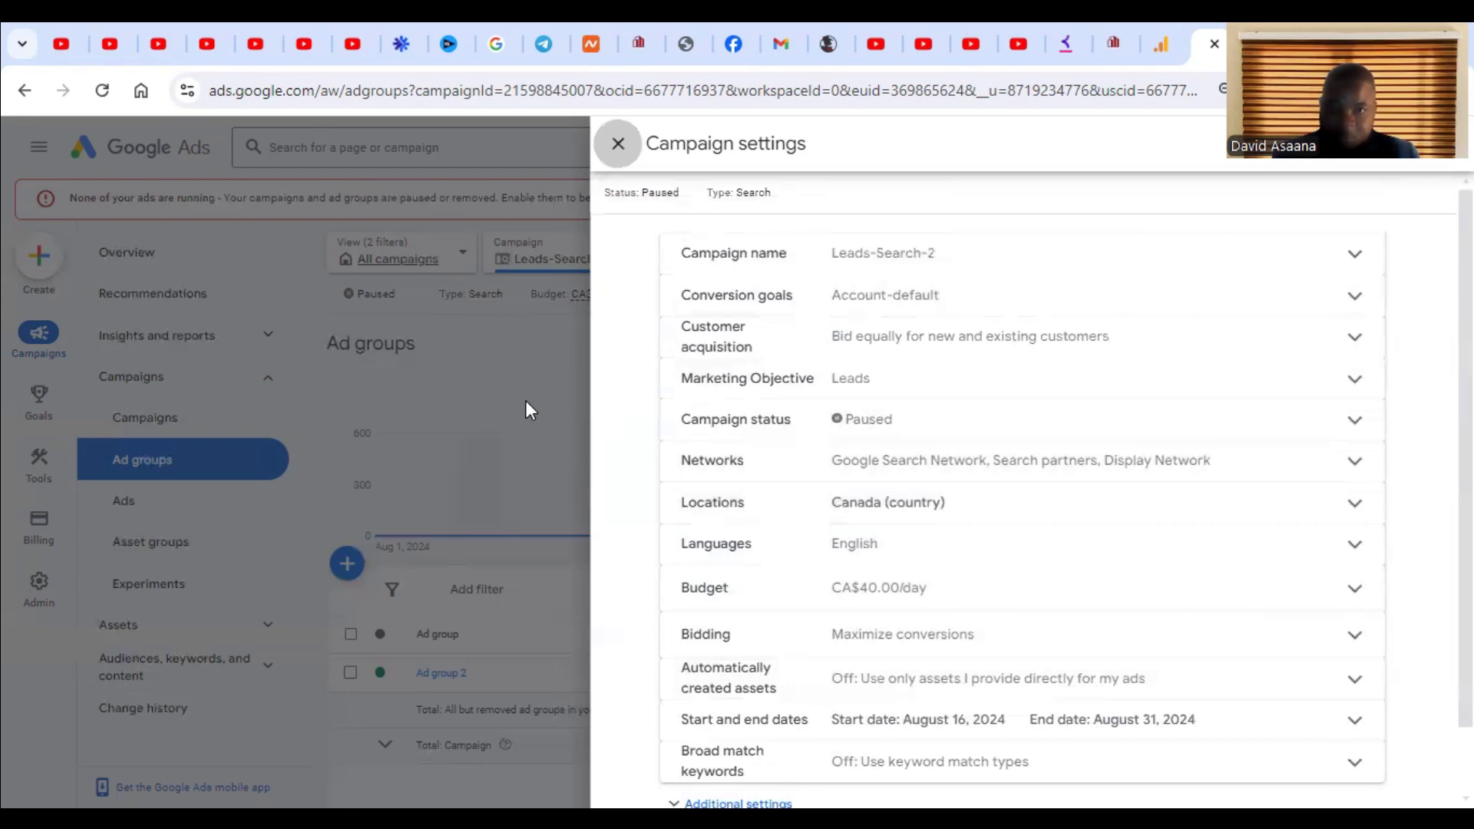
pyautogui.click(399, 596)
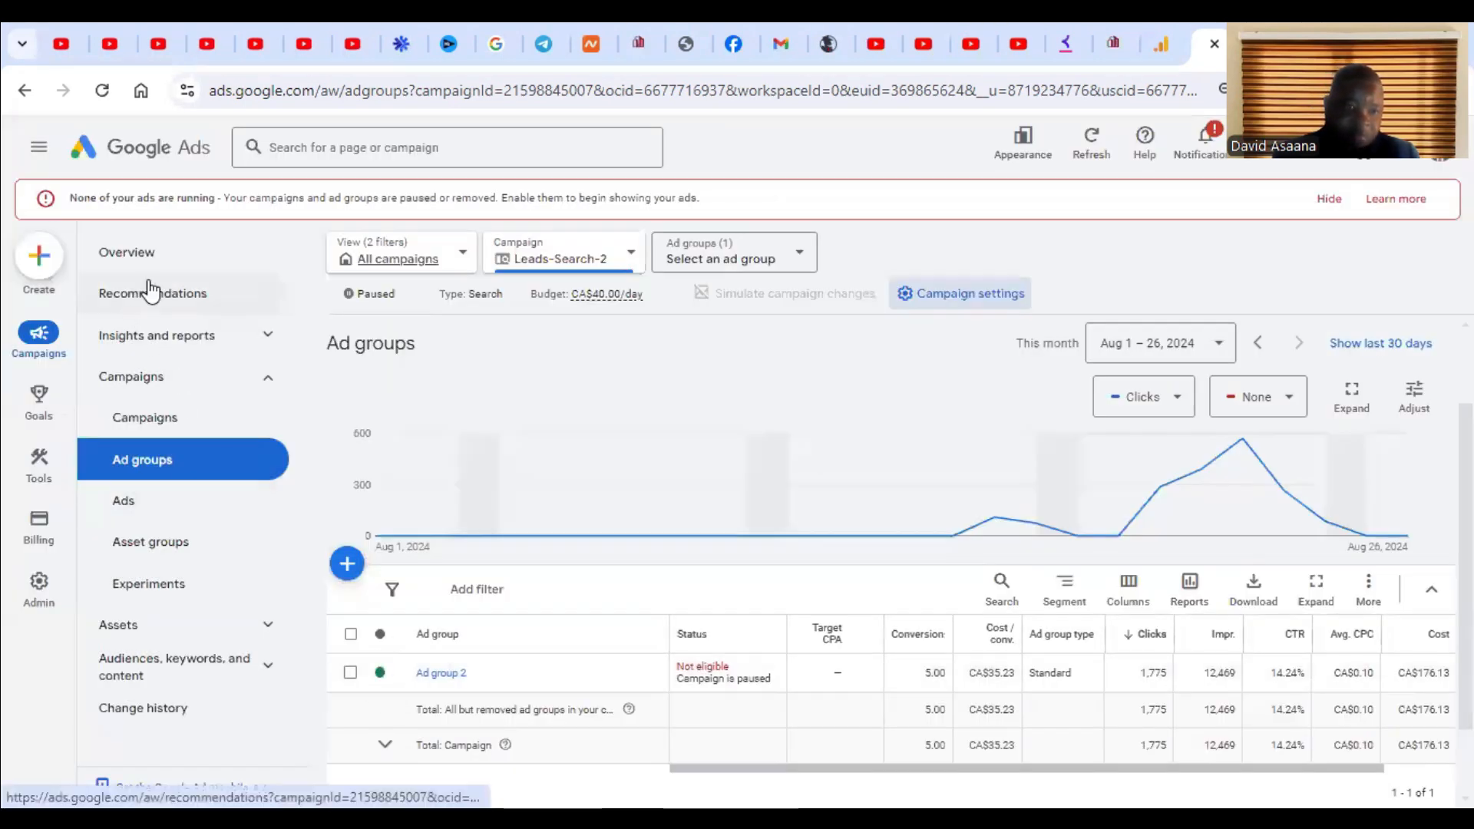
# Step: Enable the paused Leads-Search-2 campaign from the account's campaign list
pyautogui.click(147, 418)
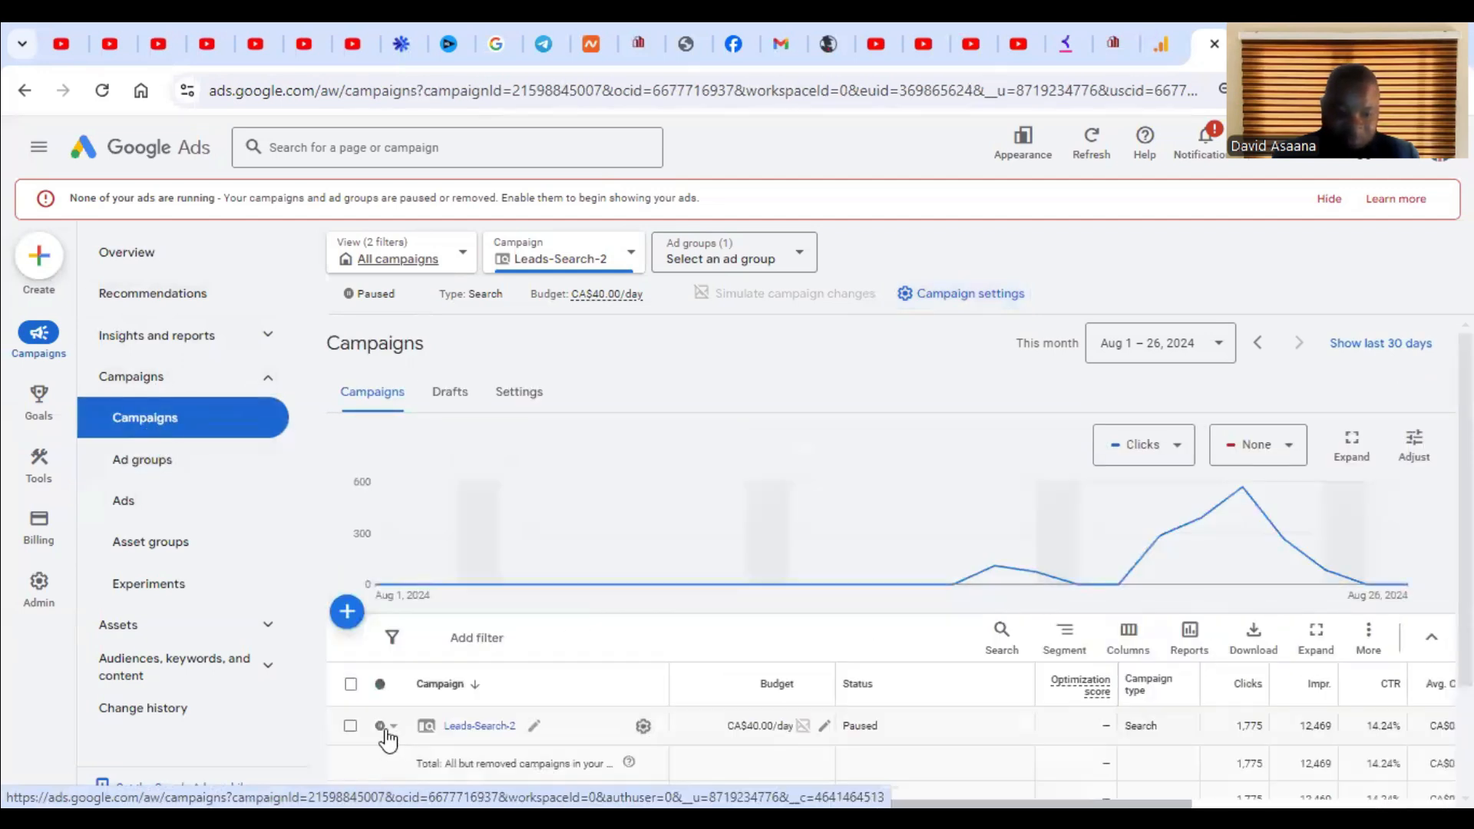
pyautogui.click(390, 729)
pyautogui.click(418, 695)
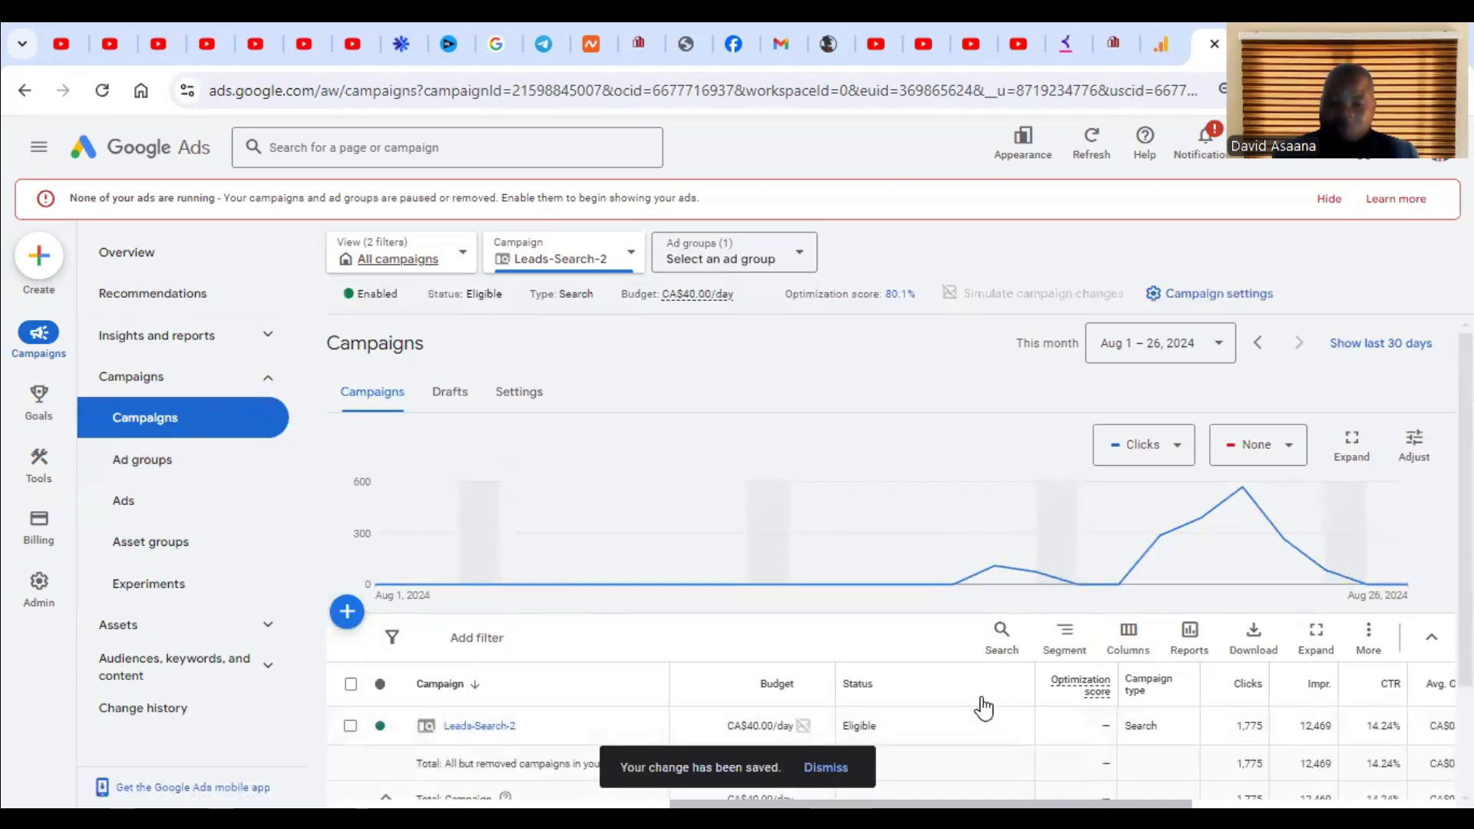
pyautogui.scroll(-1, 1182, 633)
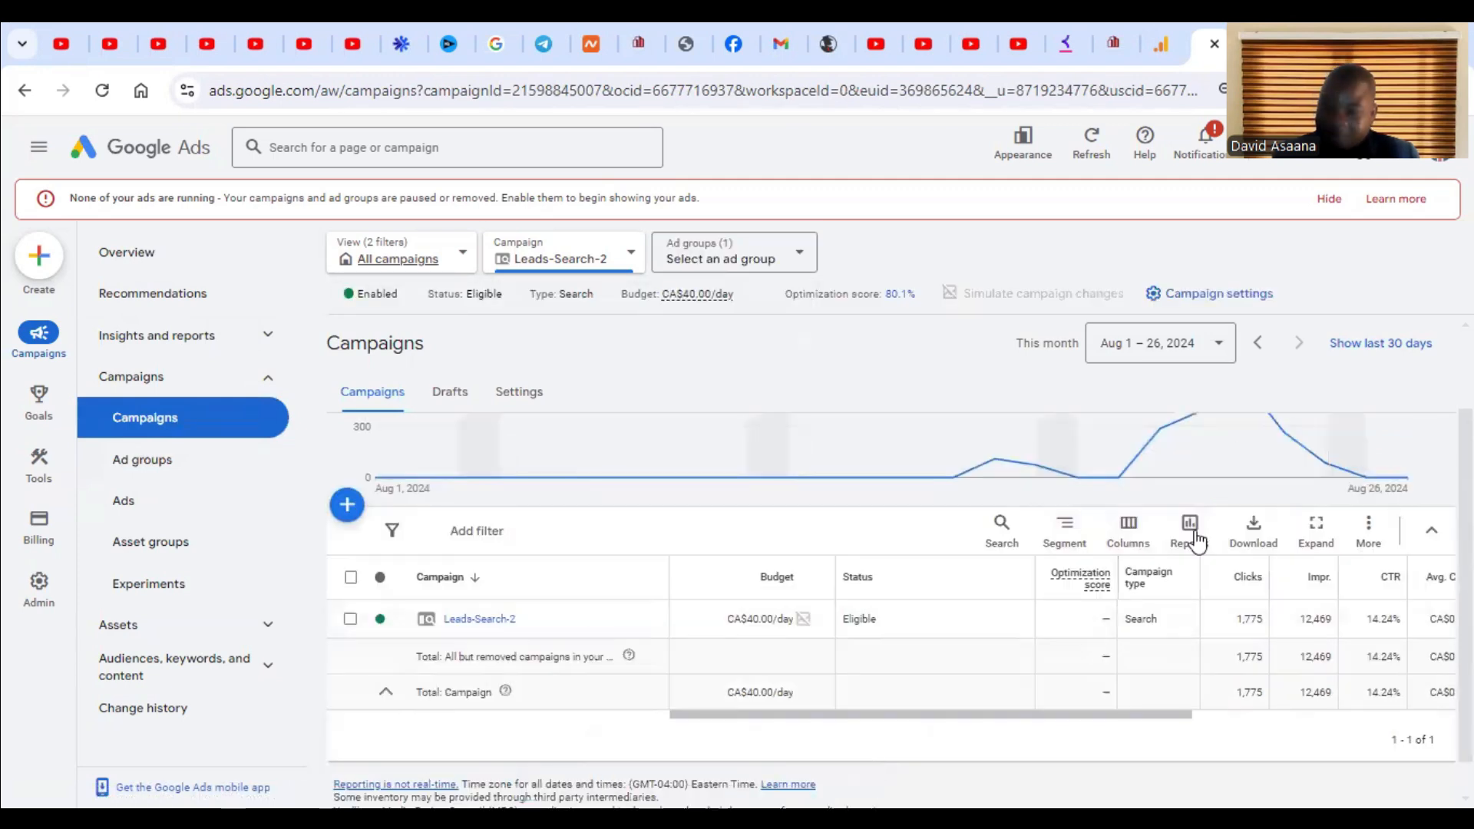